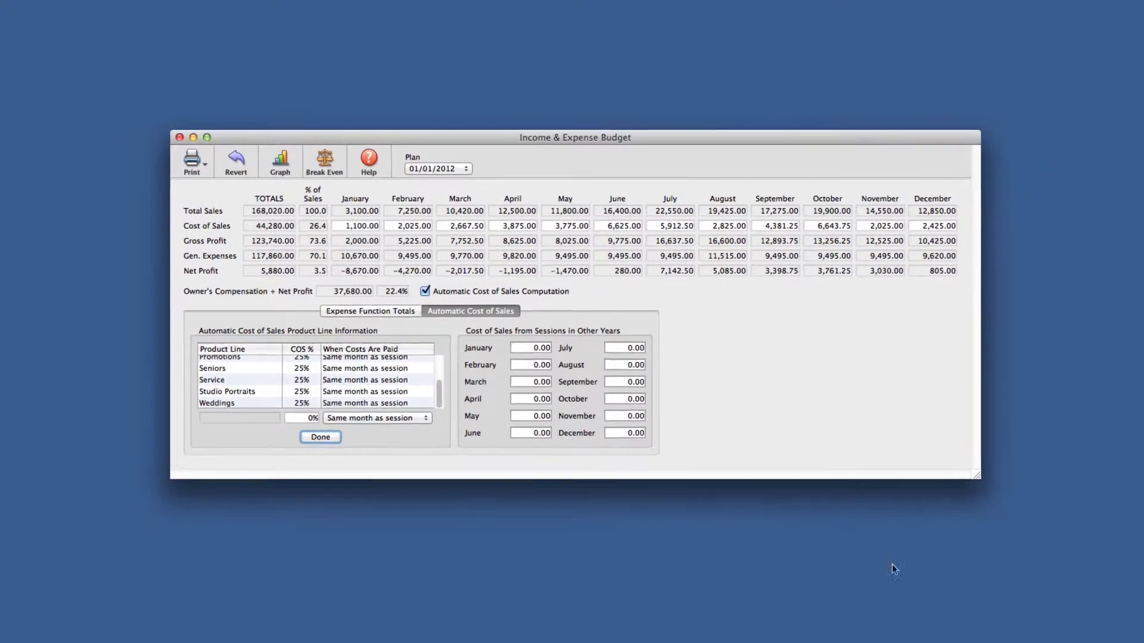
Restore the minimized Sales Averages, Sessions report and Income and expense windows around the Income & Expense Budget.
{"action": "left_click", "coordinate": [1052, 623]}
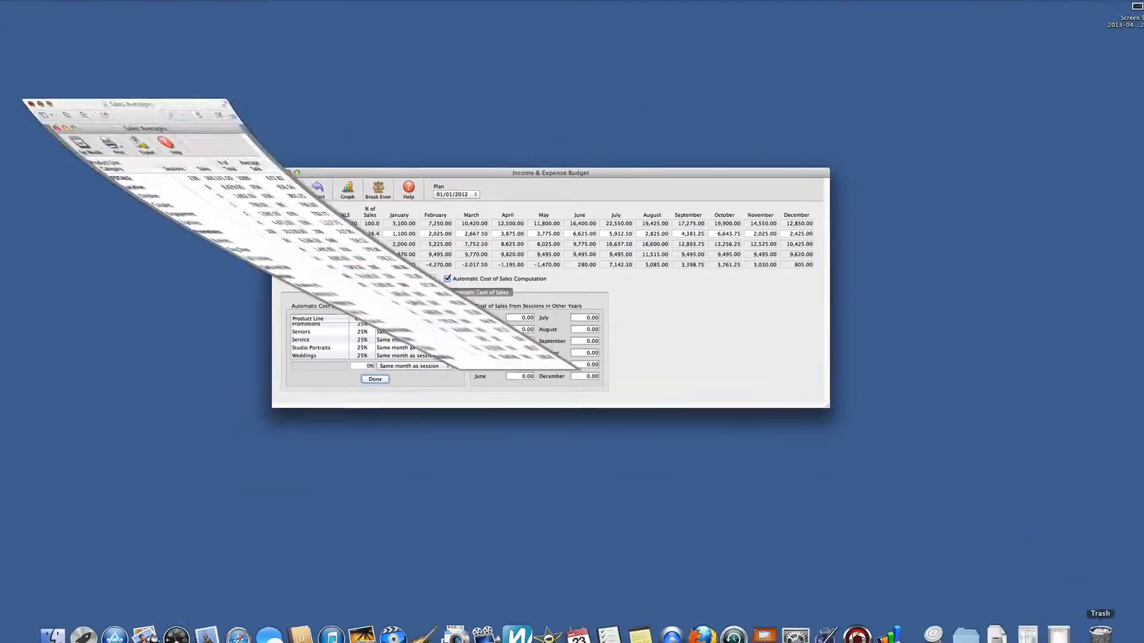
{"action": "left_click", "coordinate": [1042, 626]}
{"action": "left_click", "coordinate": [1025, 622]}
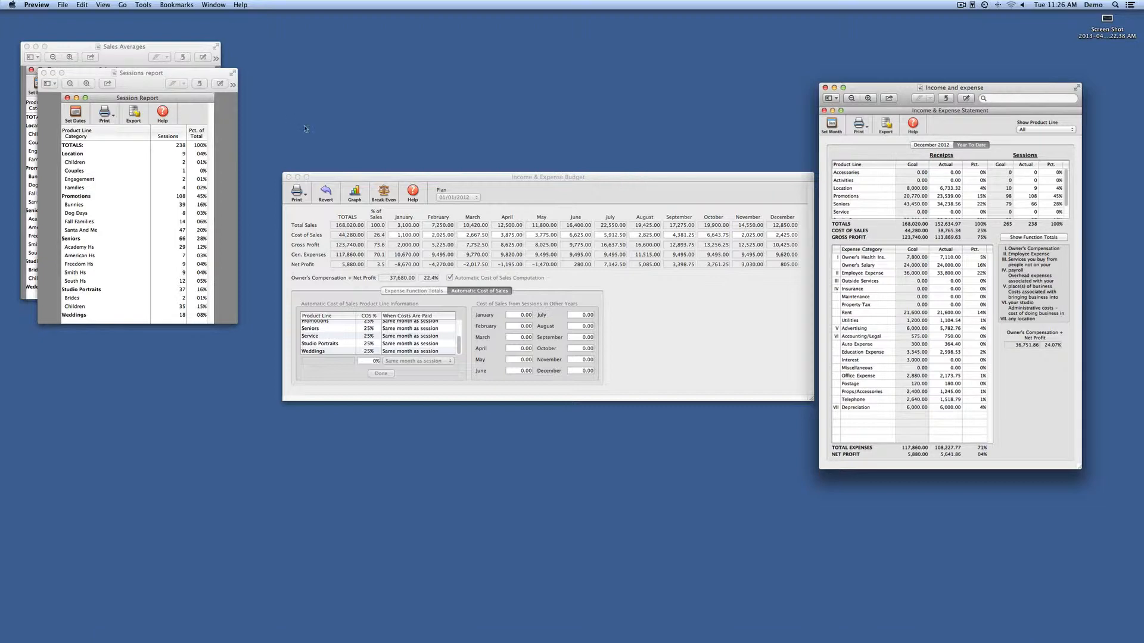
{"action": "left_click", "coordinate": [775, 355]}
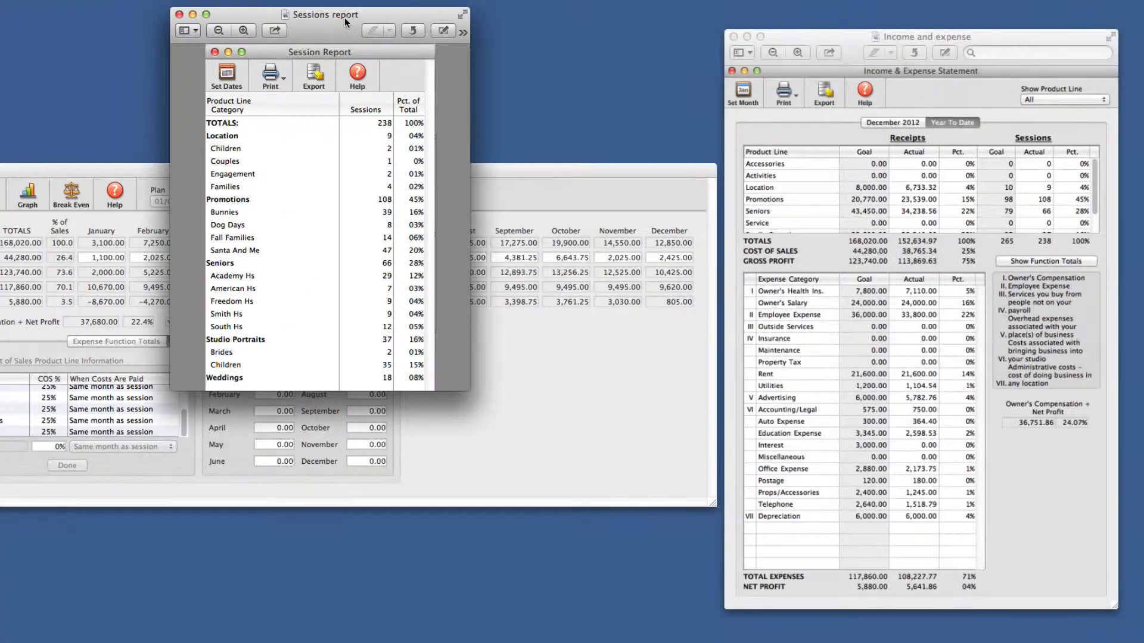
Move the Sessions report and Sales Averages windows over the Income and expense statement, clear of the budget window.
{"action": "left_click_drag", "start_coordinate": [345, 22], "coordinate": [913, 254]}
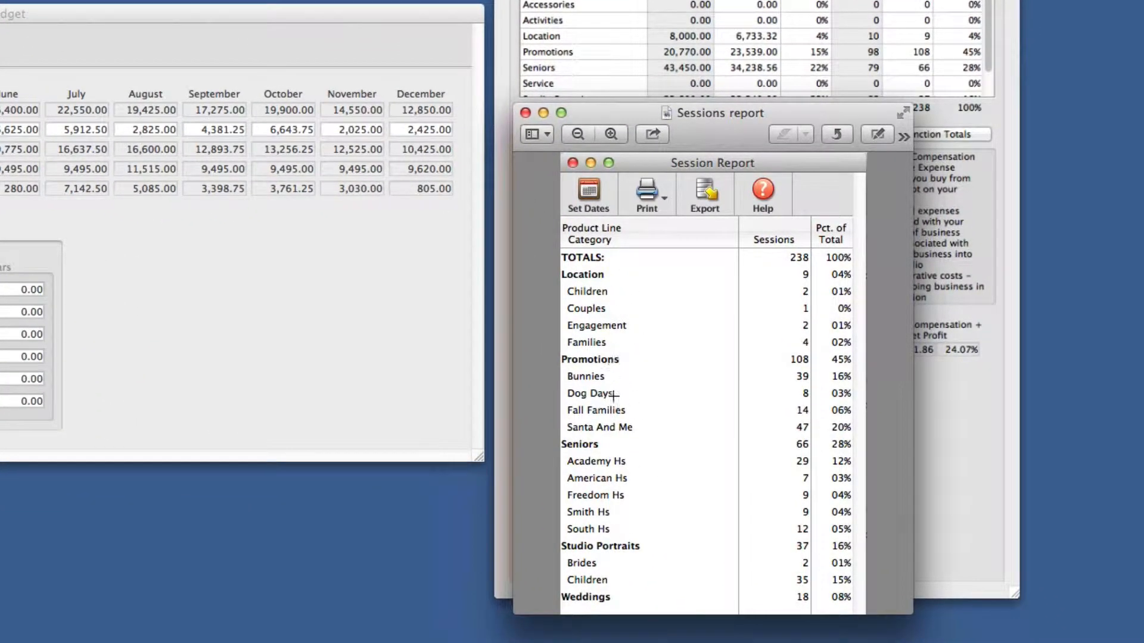
{"action": "left_click", "coordinate": [608, 642]}
{"action": "left_click_drag", "start_coordinate": [0, 66], "coordinate": [773, 204]}
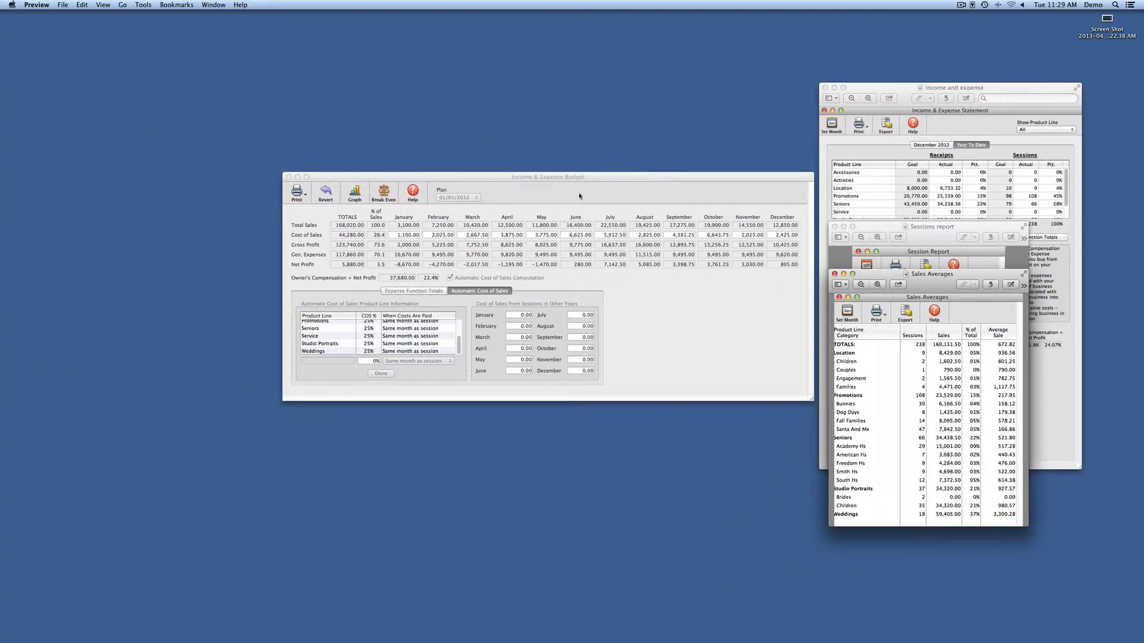
Create a new success plan in SuccessWare starting January 2013, copied from the previous plan.
{"action": "left_click", "coordinate": [584, 191]}
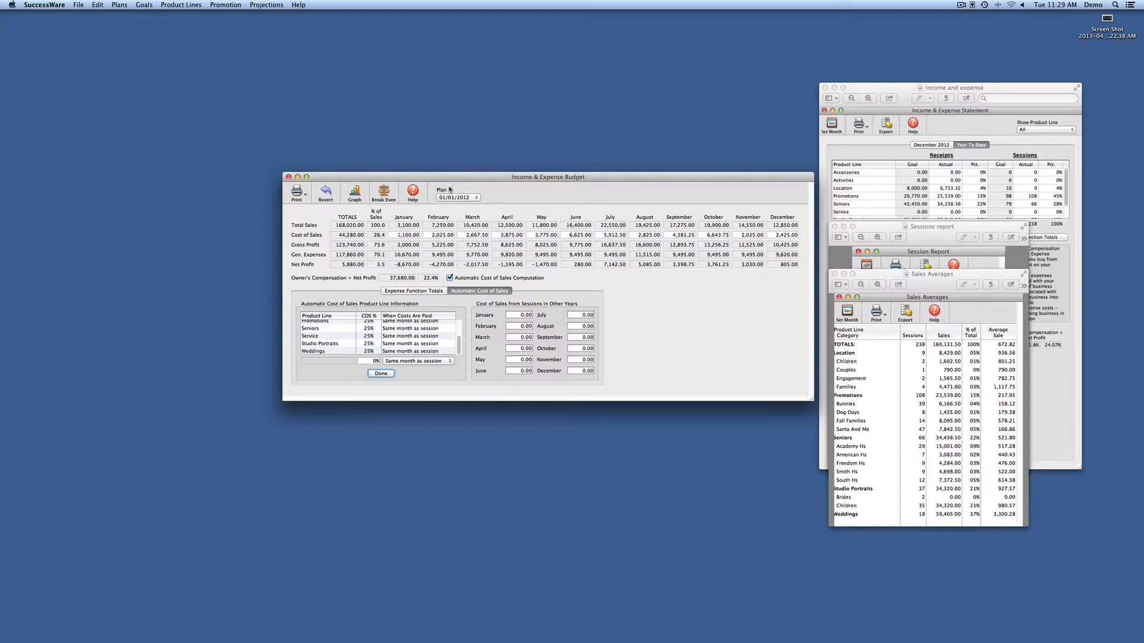
{"action": "left_click", "coordinate": [118, 4]}
{"action": "left_click", "coordinate": [118, 15]}
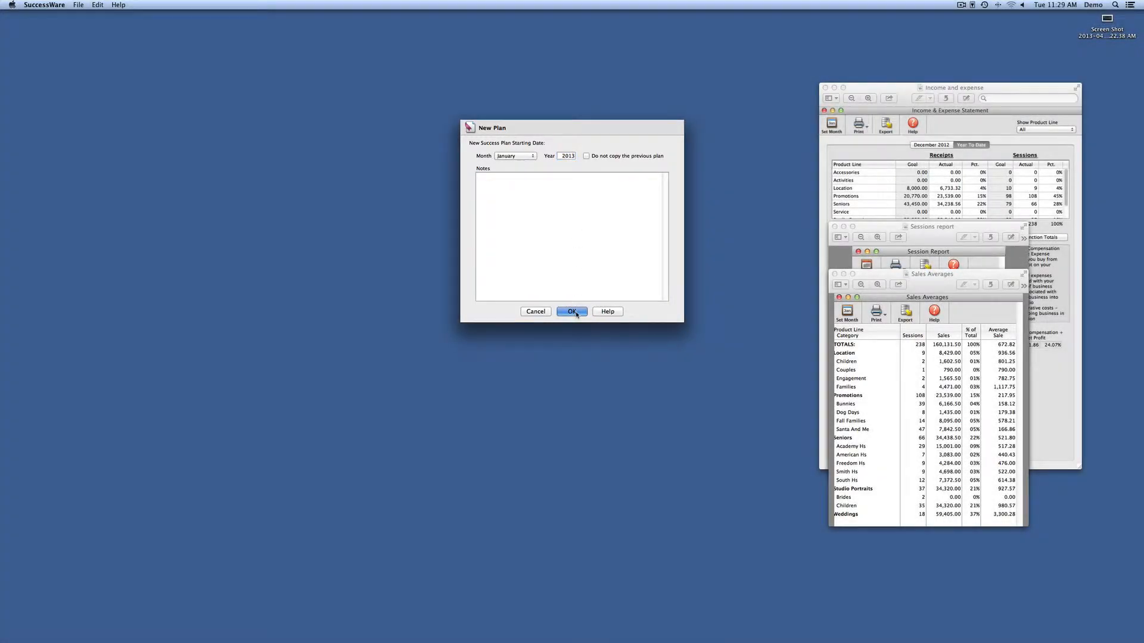
{"action": "left_click", "coordinate": [572, 311]}
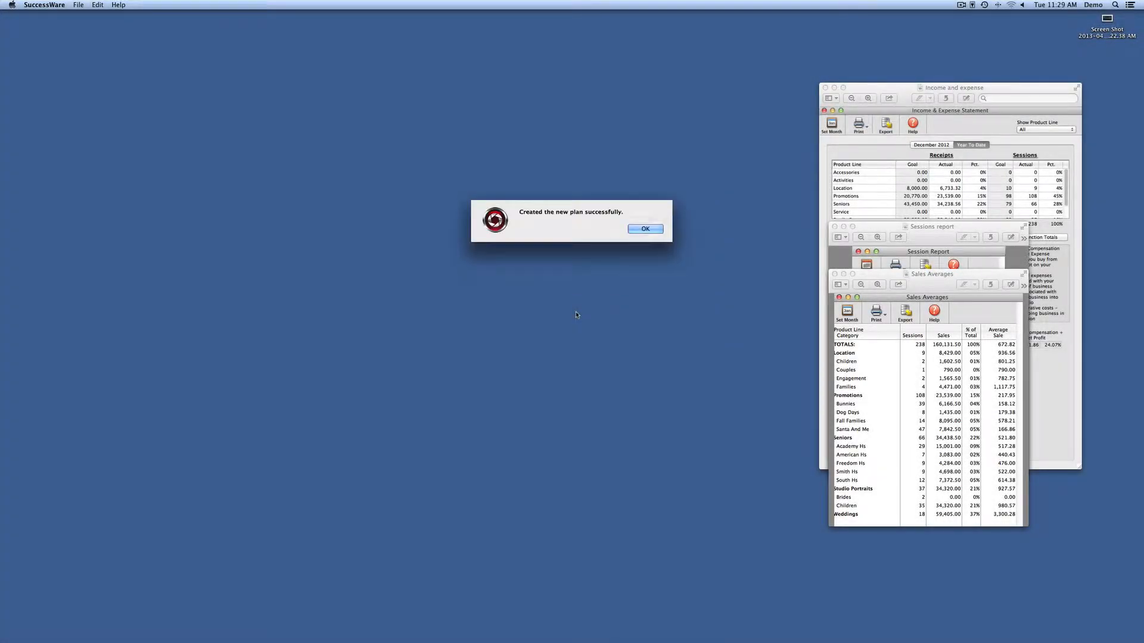
{"action": "left_click", "coordinate": [644, 229]}
Open the Sales Projection of the 01/01/2013 plan and open its Seniors product line for modification.
{"action": "left_click", "coordinate": [267, 5]}
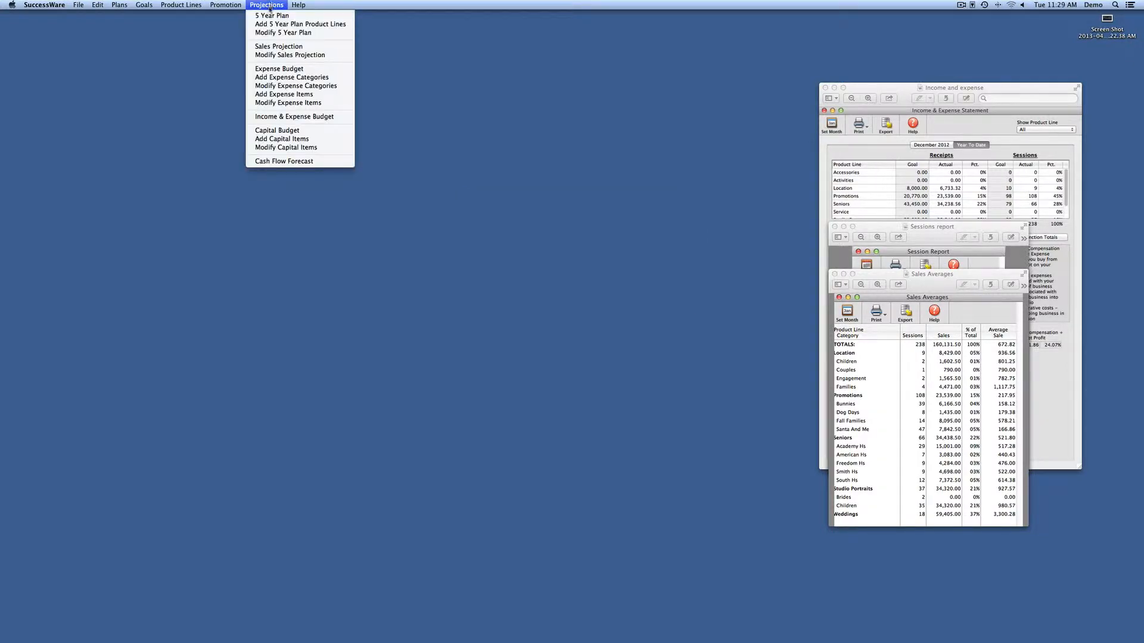
{"action": "left_click", "coordinate": [269, 48]}
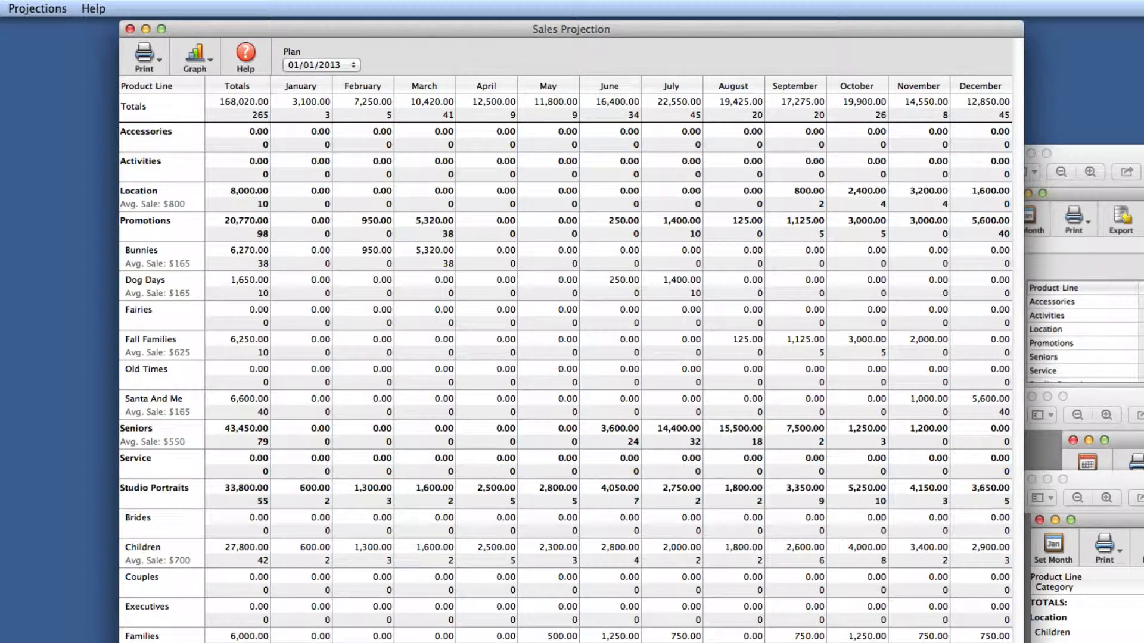
{"action": "left_click", "coordinate": [1108, 572]}
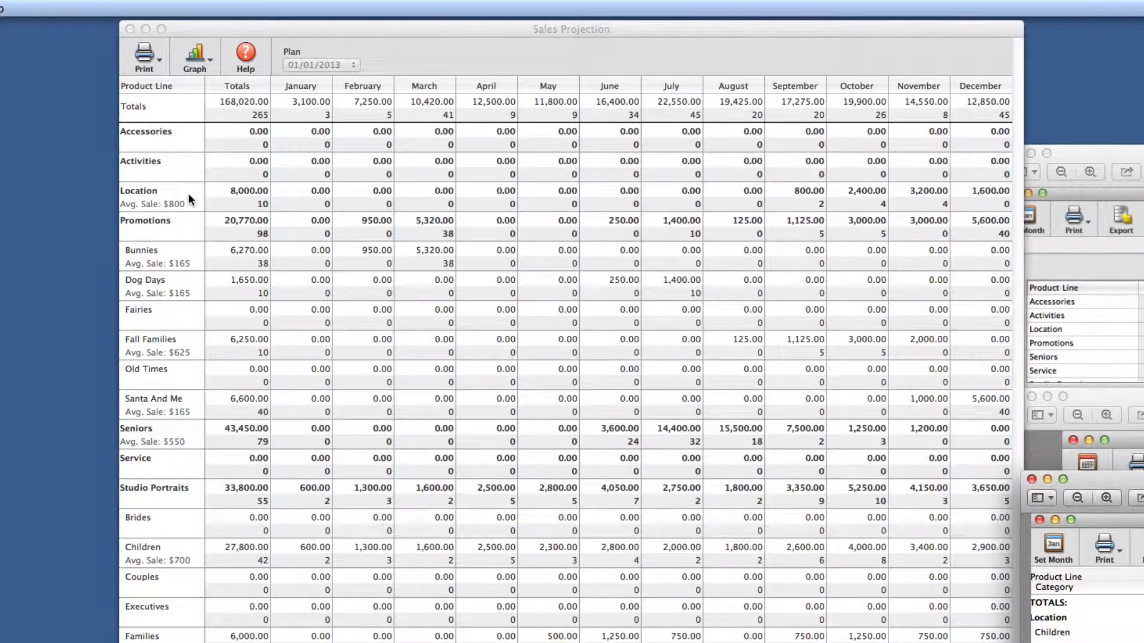
{"action": "left_click", "coordinate": [173, 440]}
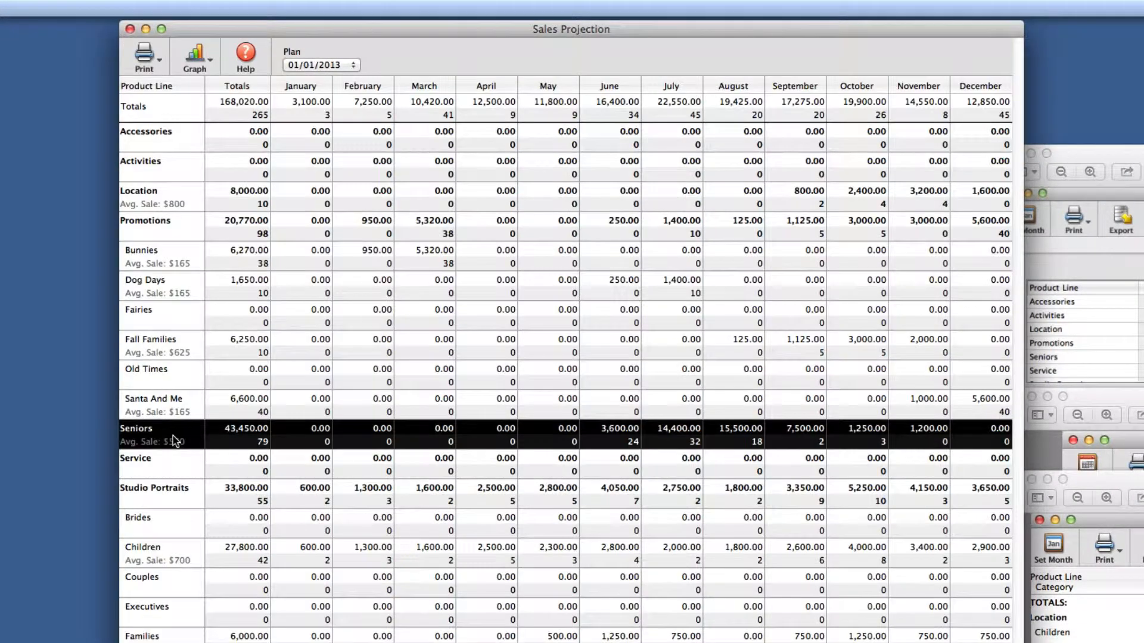
{"action": "double_click", "coordinate": [172, 440]}
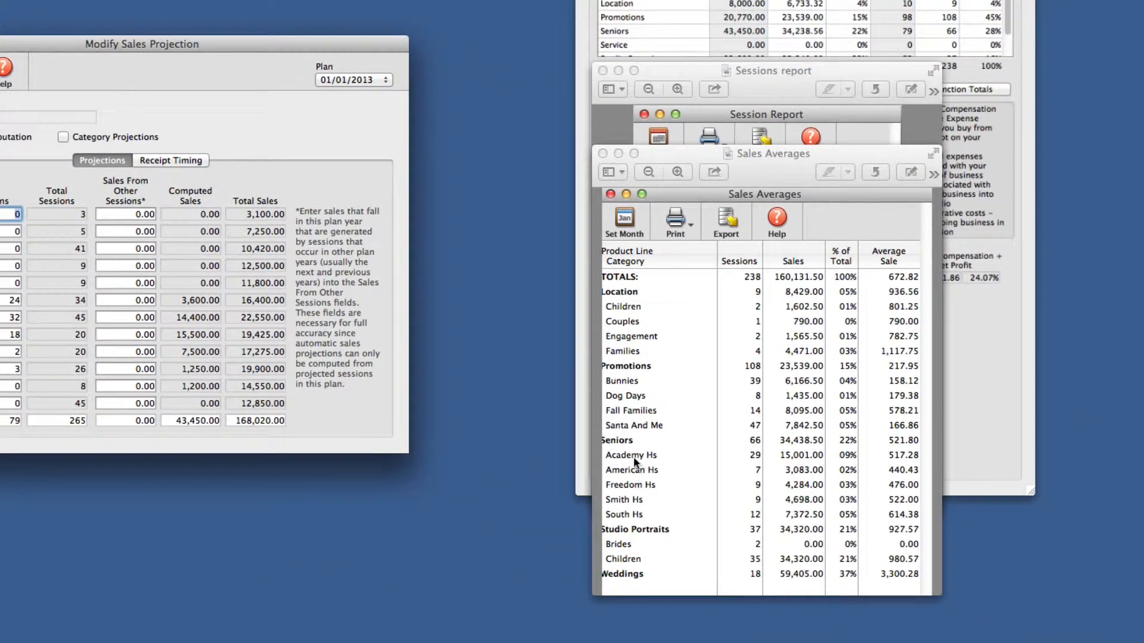
Compare the Seniors figures in the Sessions report and Sales Averages with the product line's receipt timing and projections.
{"action": "left_click", "coordinate": [760, 78]}
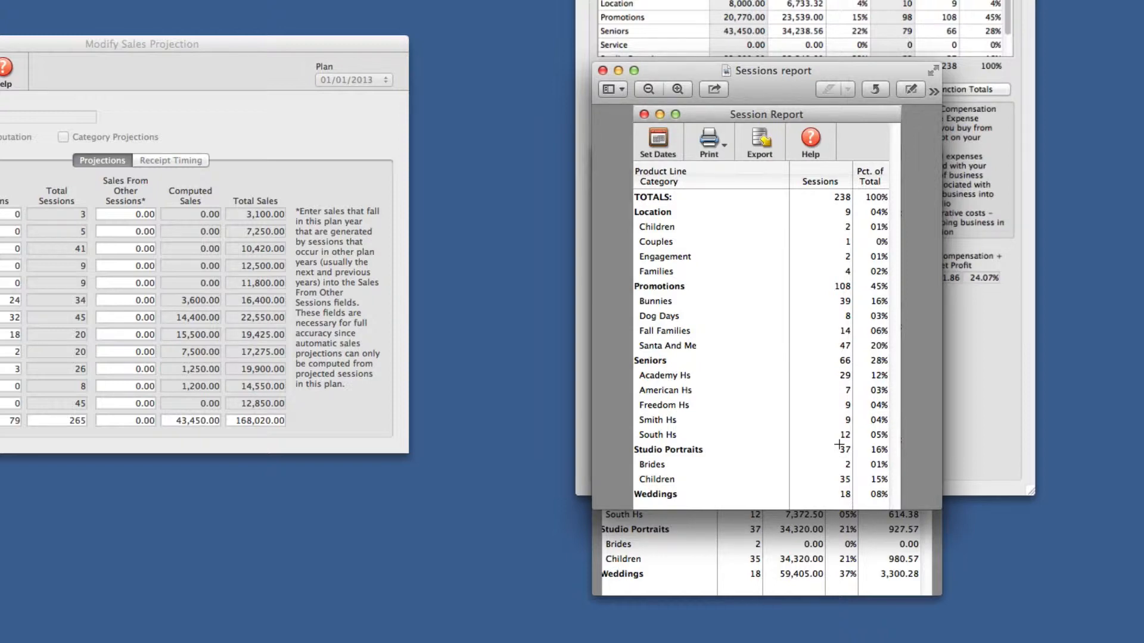
{"action": "left_click", "coordinate": [790, 575]}
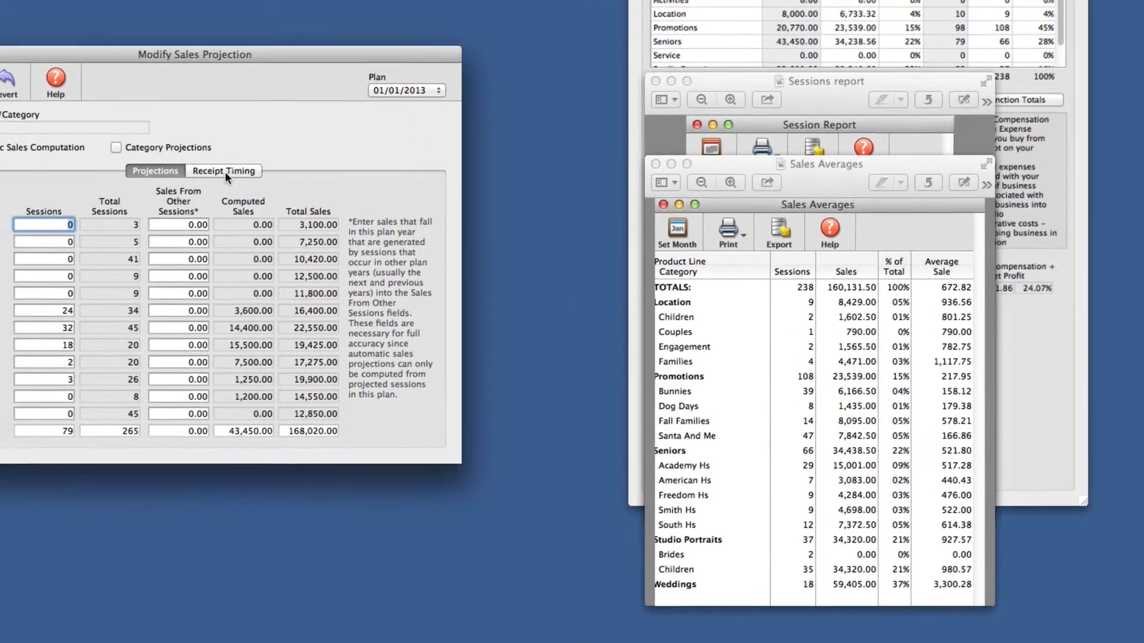
{"action": "left_click", "coordinate": [177, 162]}
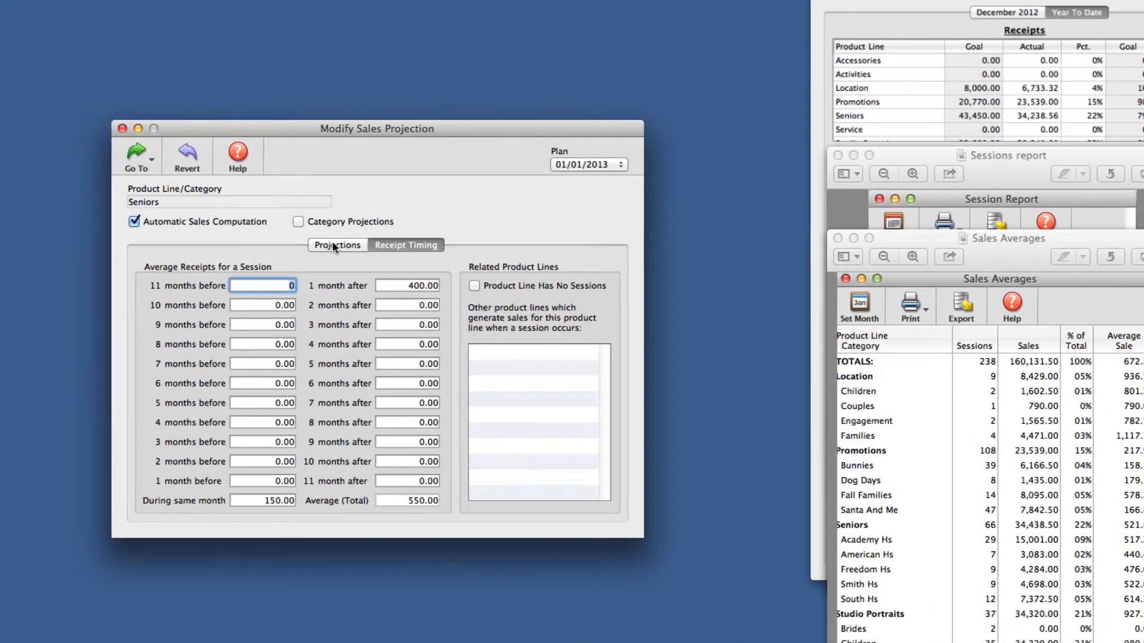
{"action": "left_click", "coordinate": [332, 246]}
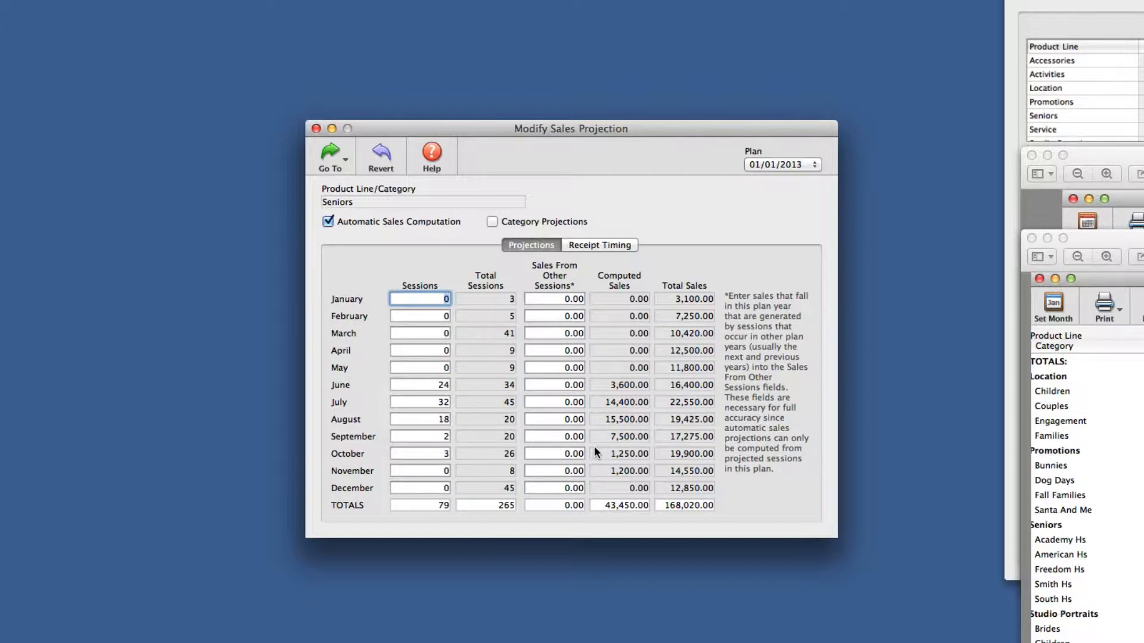
Set the Seniors average receipts for 1 month after a session to 425 in Receipt Timing.
{"action": "left_click", "coordinate": [592, 246]}
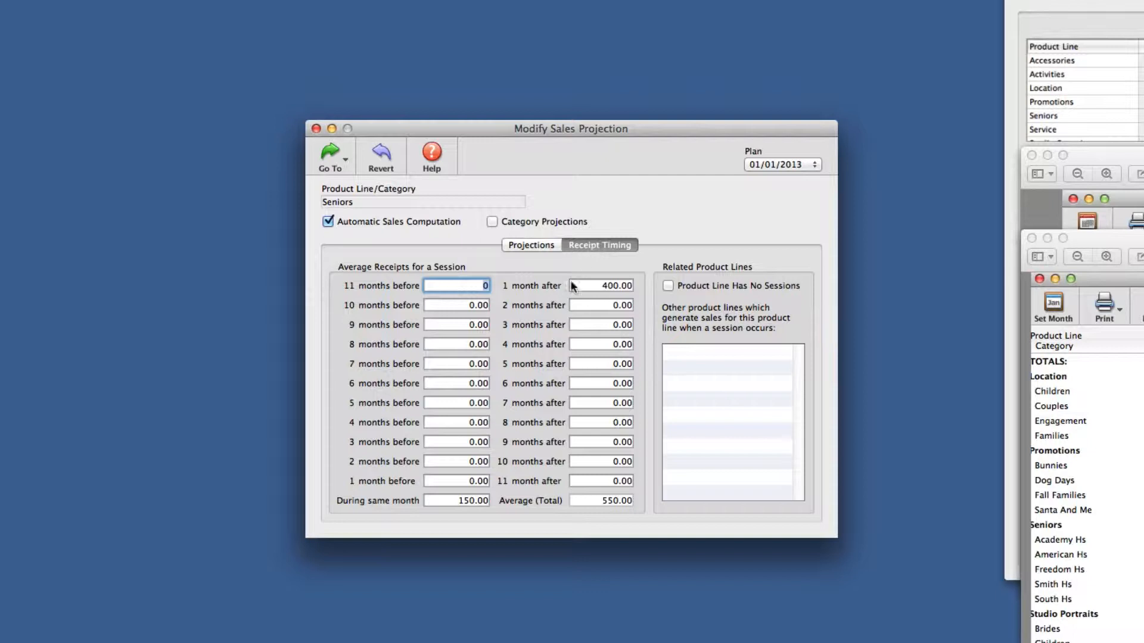
{"action": "left_click", "coordinate": [600, 289]}
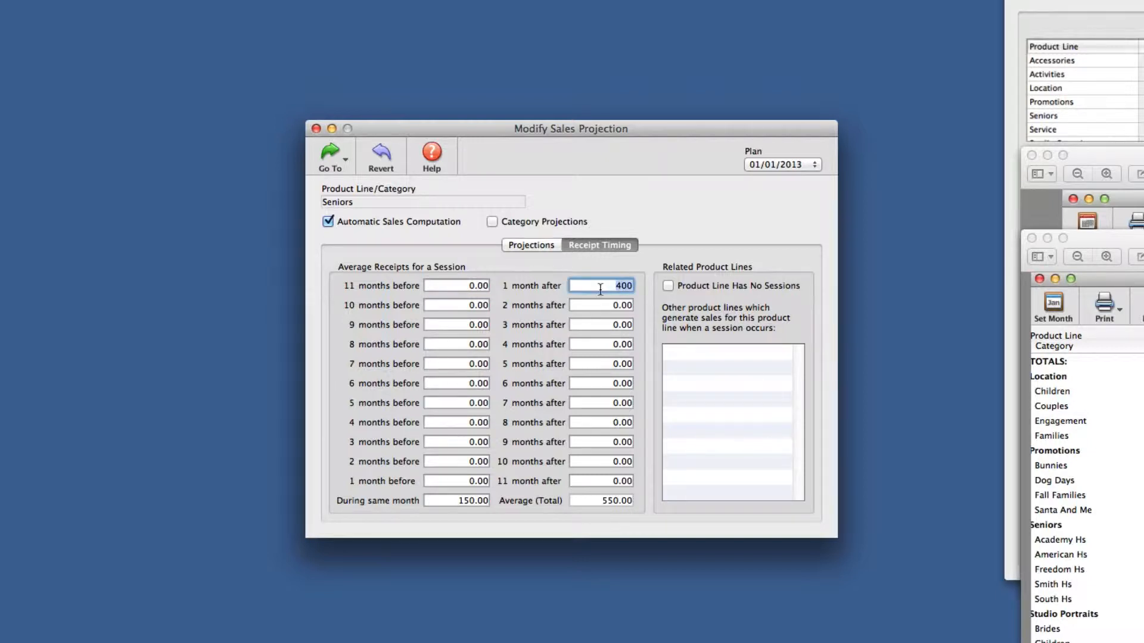
{"action": "type", "text": "425"}
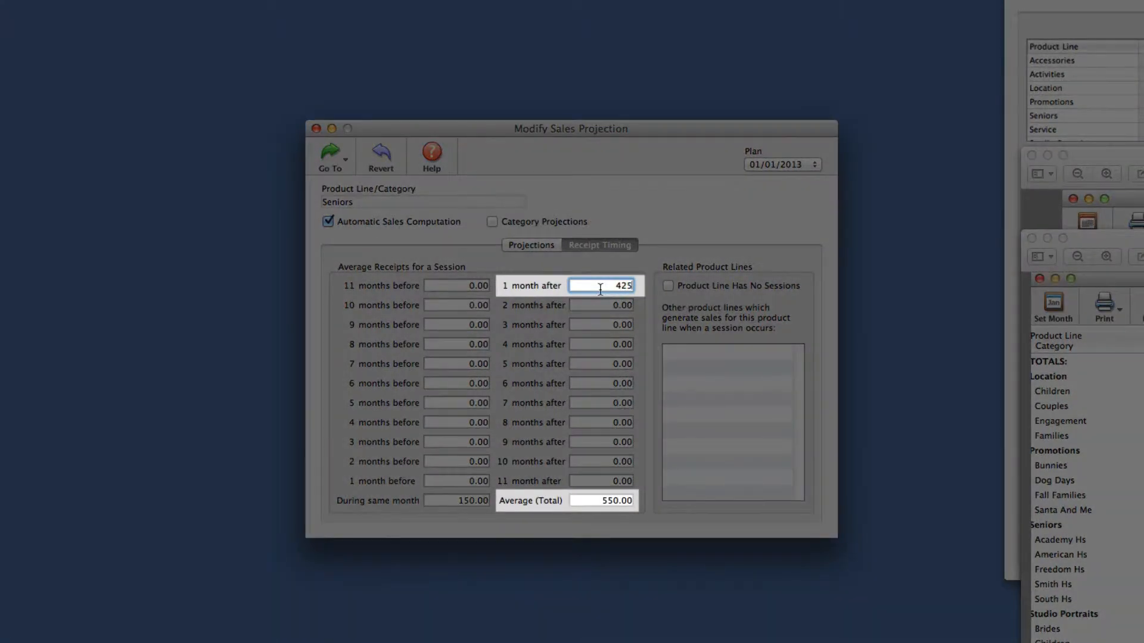
{"action": "key", "text": "Tab"}
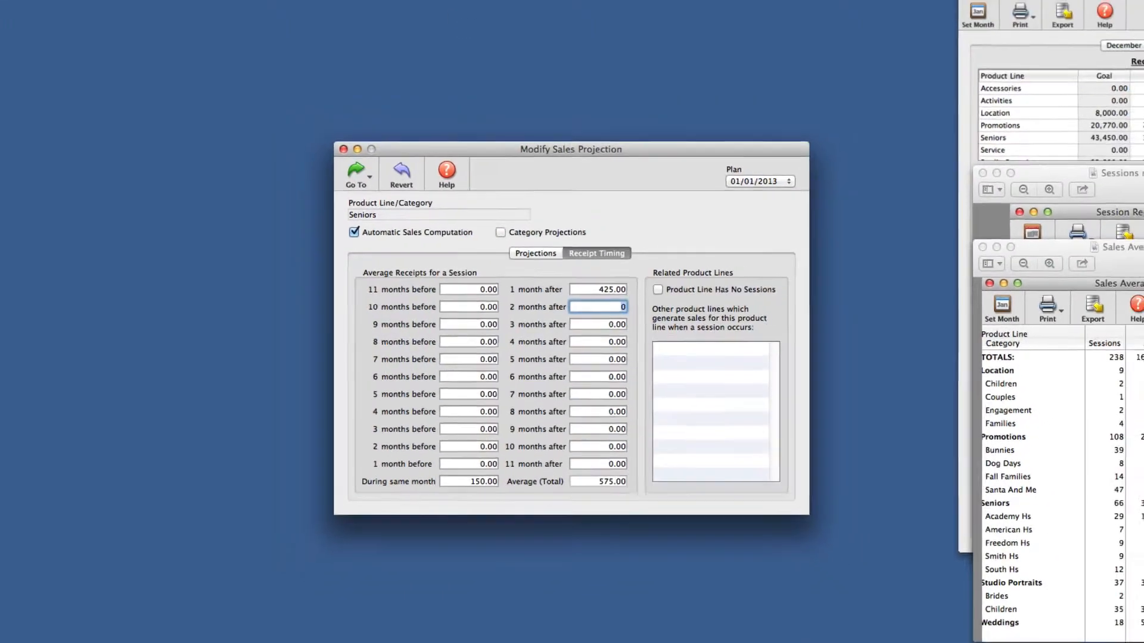
Review the Income & Expense Budget of the 2013 plan against the Income and expense statement.
{"action": "left_click", "coordinate": [262, 2]}
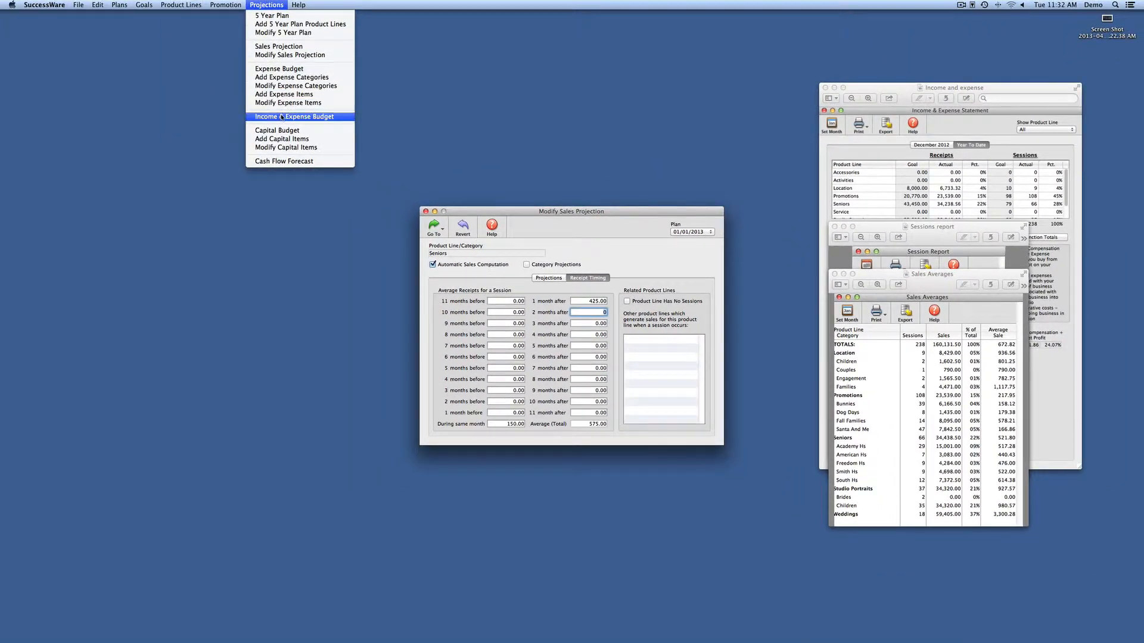
{"action": "left_click", "coordinate": [277, 113]}
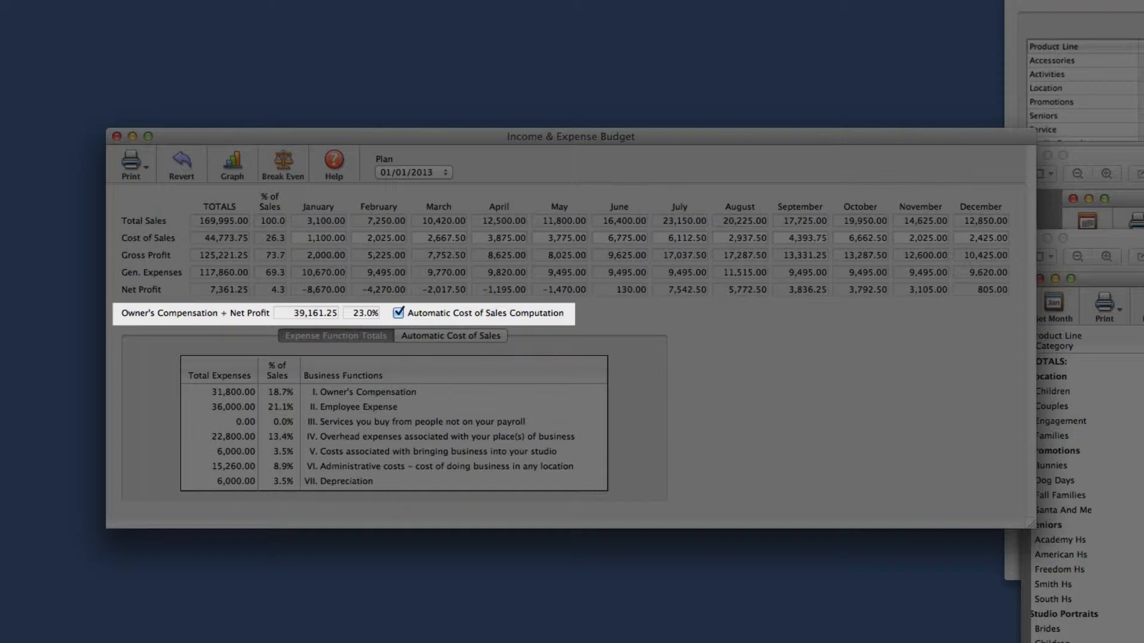
{"action": "key", "text": "super+grave"}
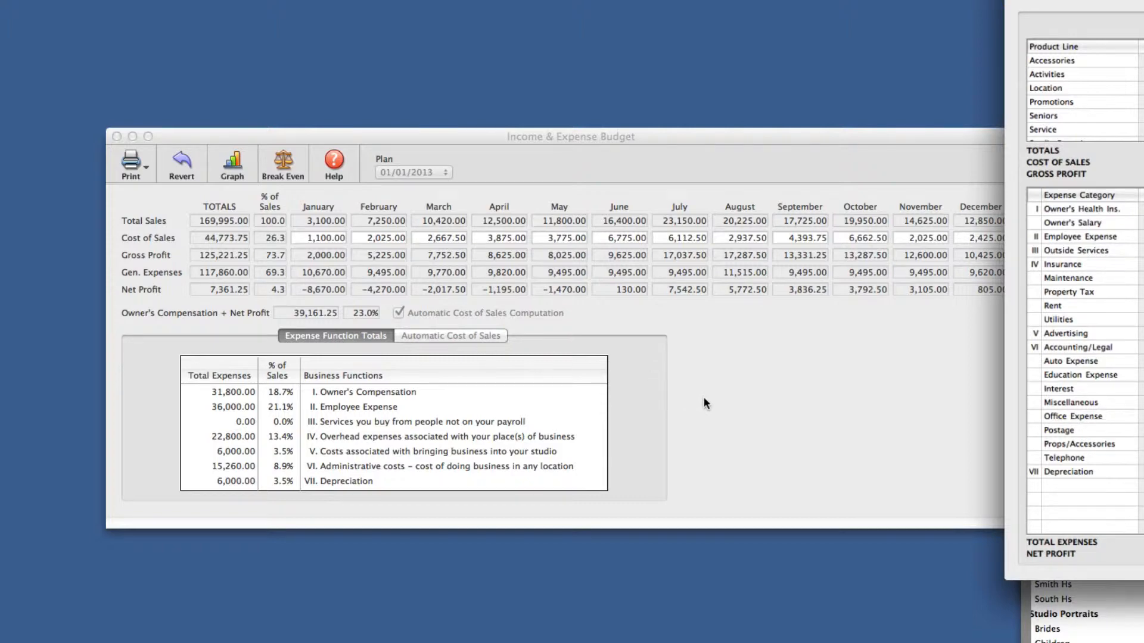
{"action": "left_click", "coordinate": [718, 399]}
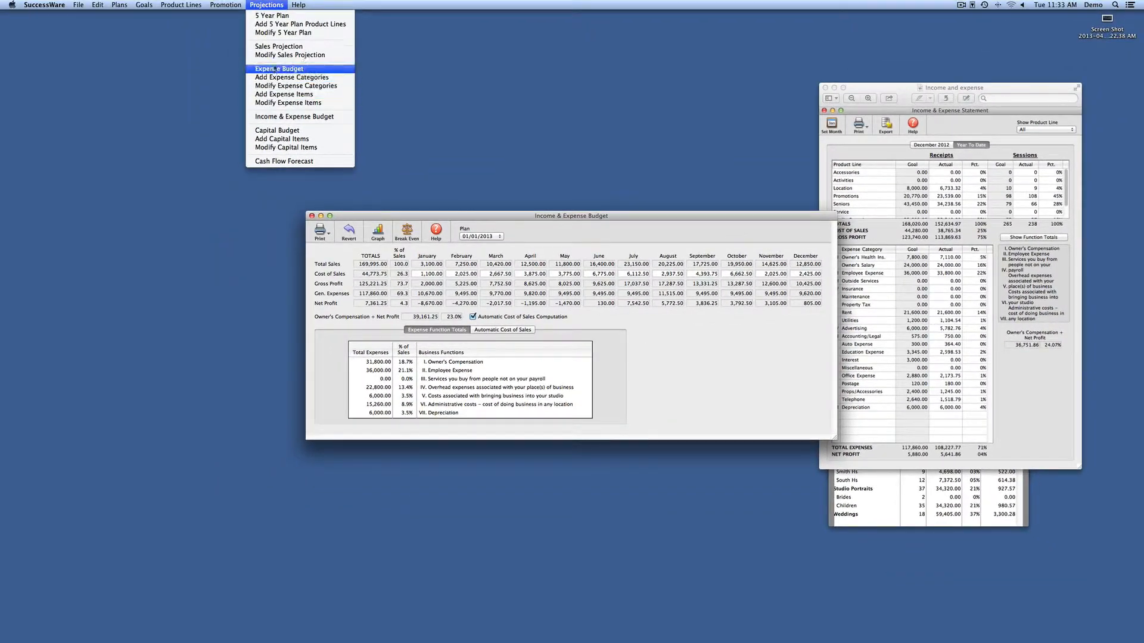
Examine the Promotions/Bunnies sales projection and its receipt timing against the Sales Averages report.
{"action": "left_click", "coordinate": [274, 55]}
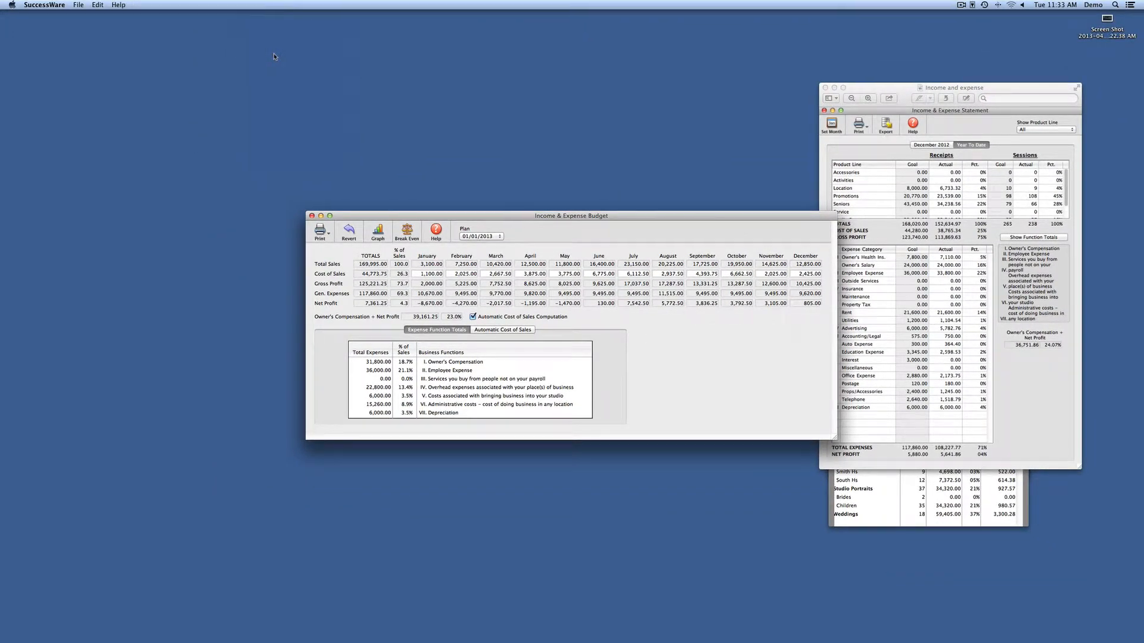
{"action": "left_click", "coordinate": [420, 220]}
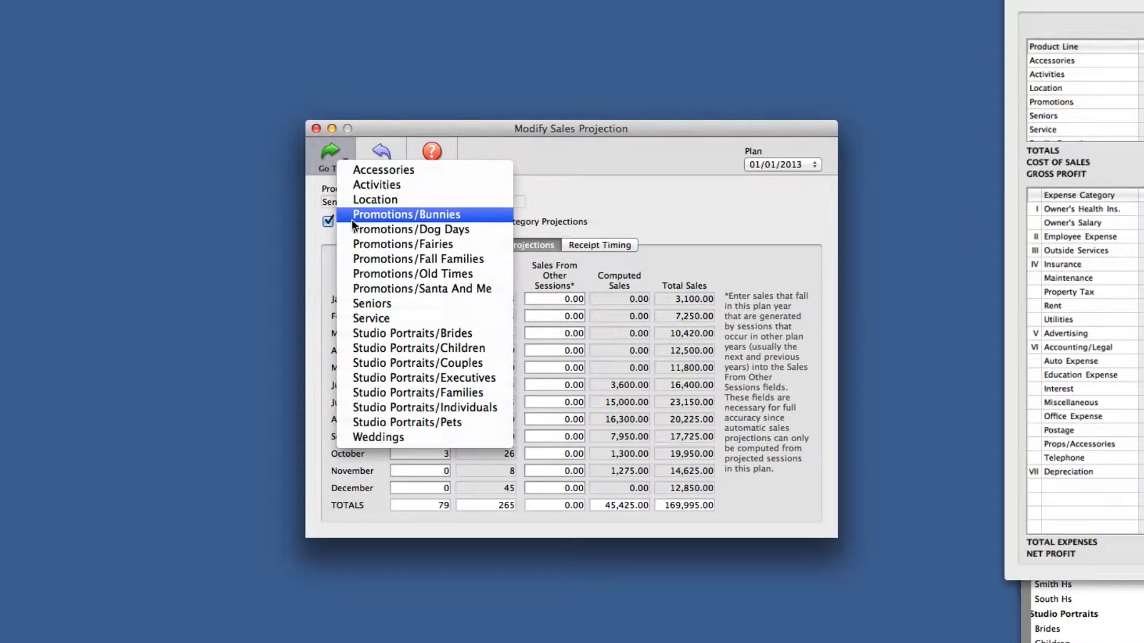
{"action": "left_click", "coordinate": [351, 219]}
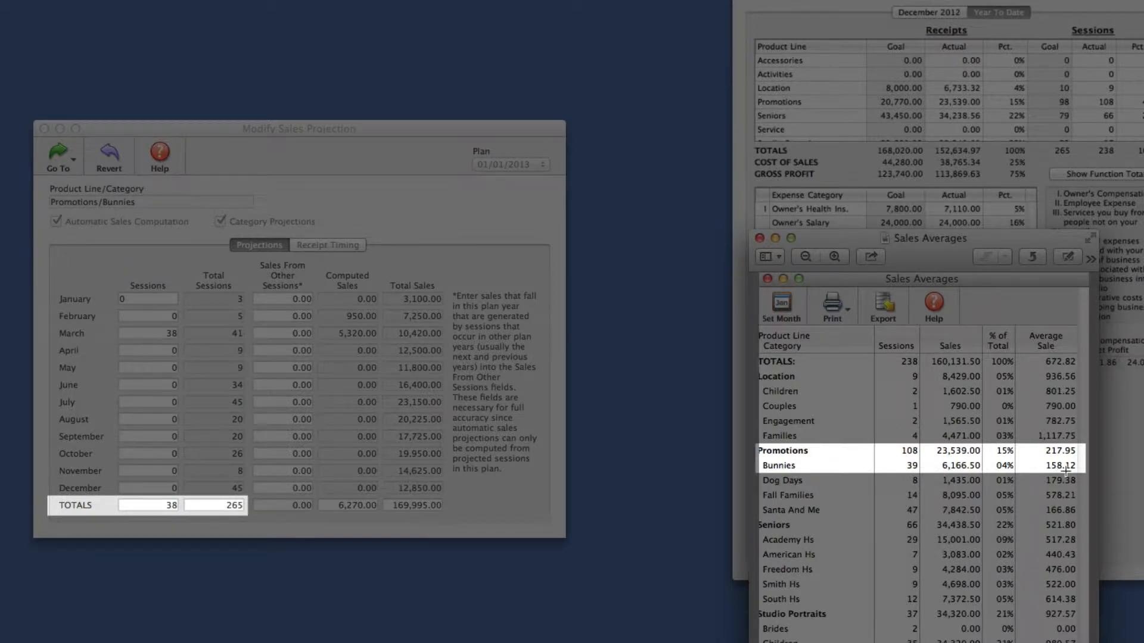
{"action": "left_click", "coordinate": [315, 245]}
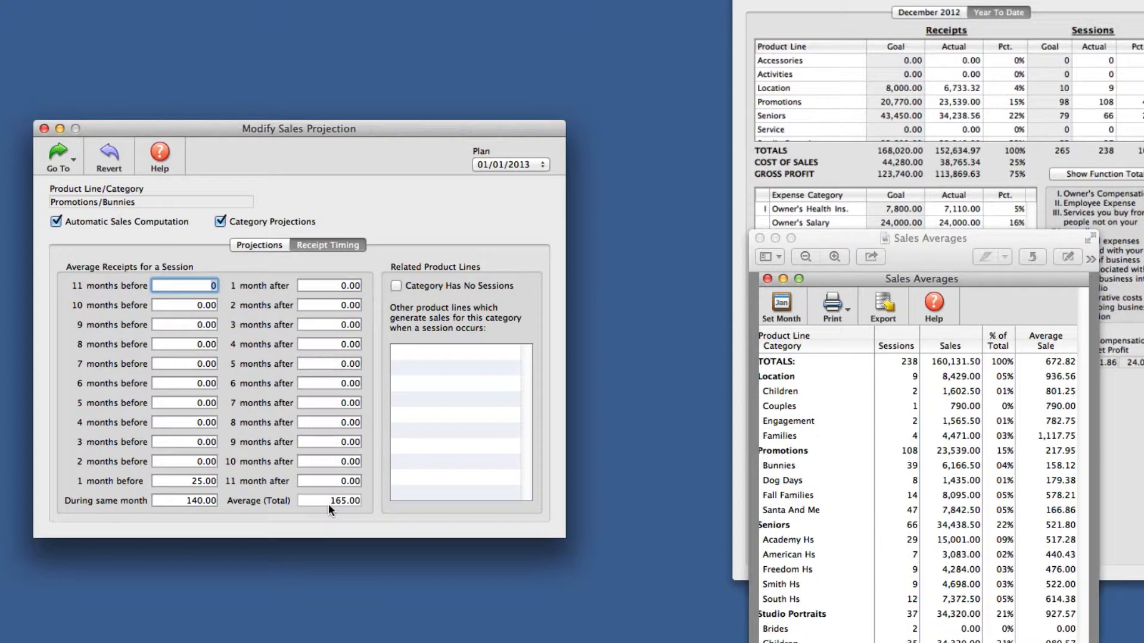
Switch to the Weddings product line's projections and set its October sessions to 2.
{"action": "left_click", "coordinate": [66, 164]}
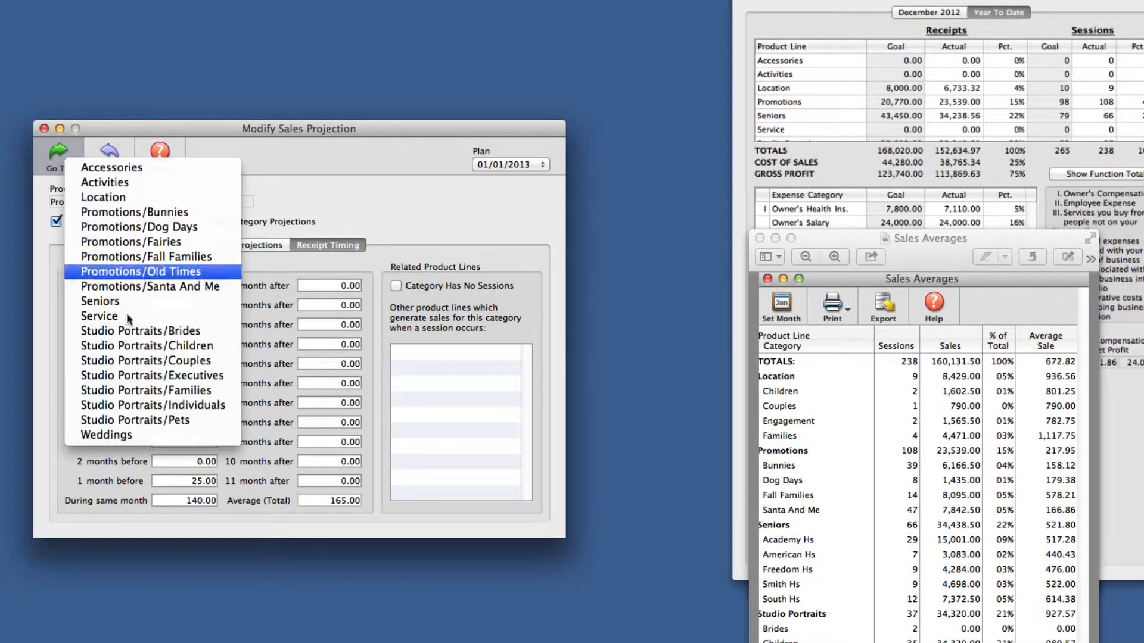
{"action": "left_click", "coordinate": [127, 432]}
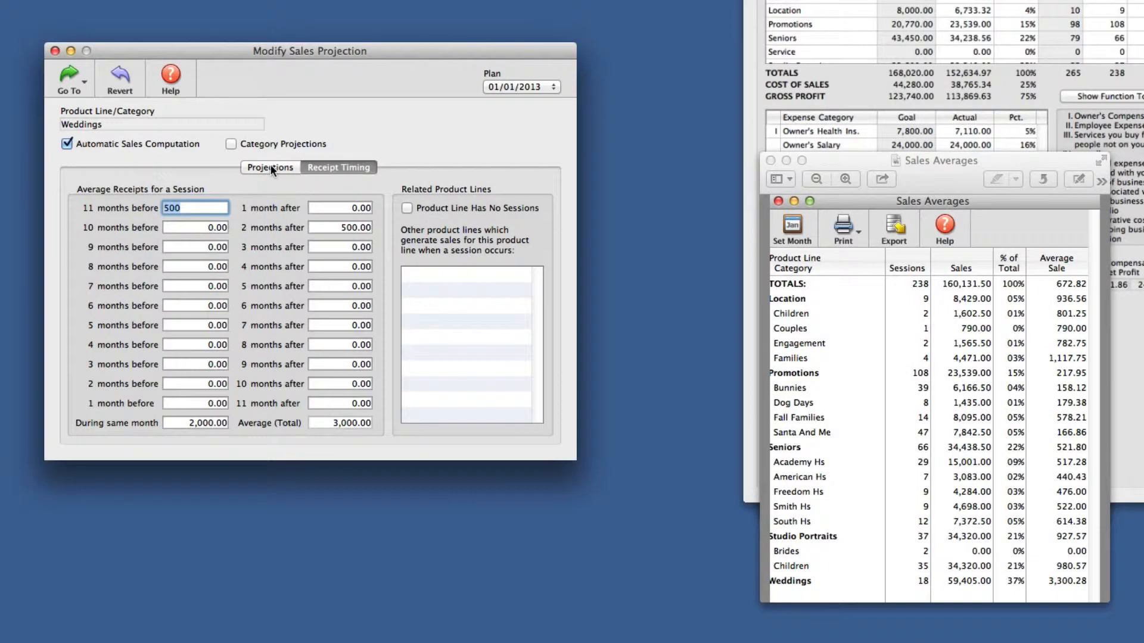
{"action": "left_click", "coordinate": [271, 168]}
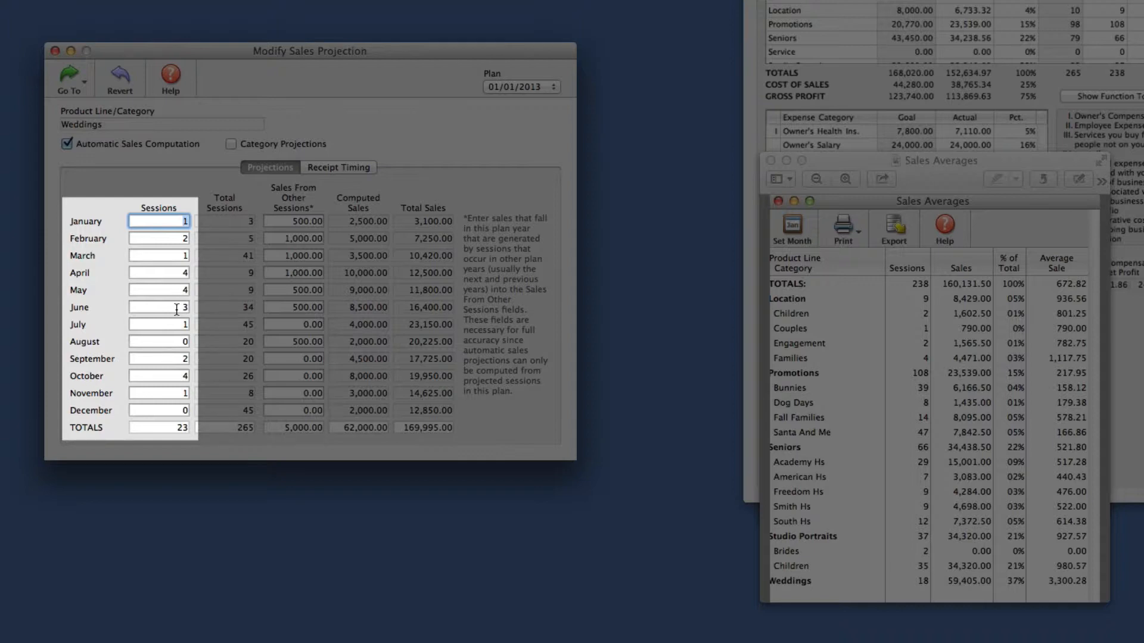
{"action": "left_click", "coordinate": [177, 374]}
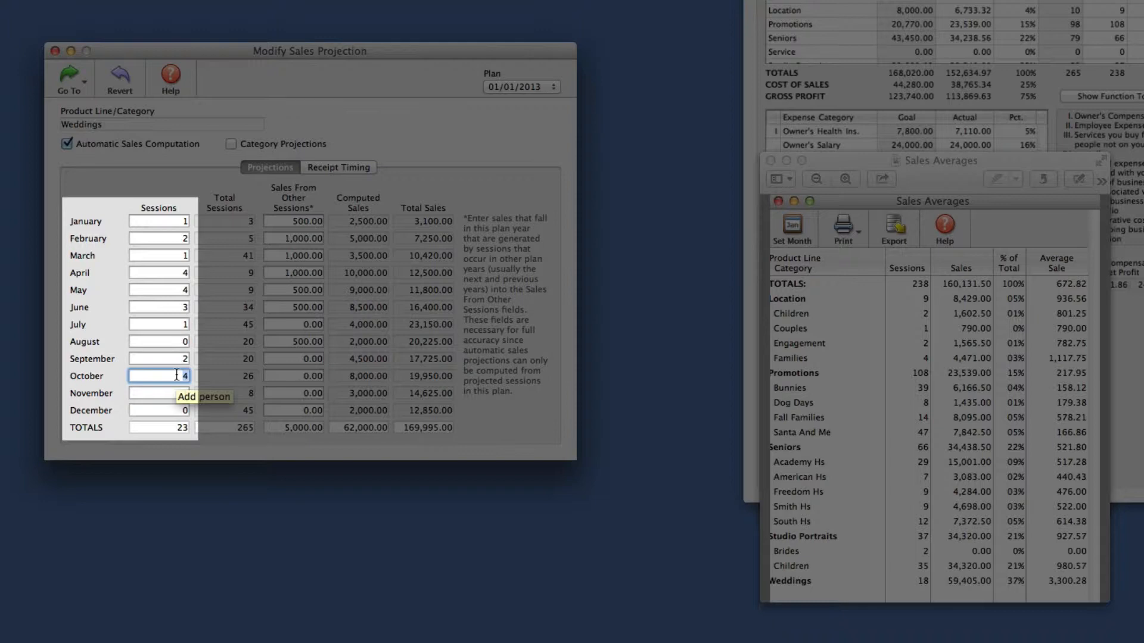
{"action": "type", "text": "2"}
{"action": "key", "text": "Tab"}
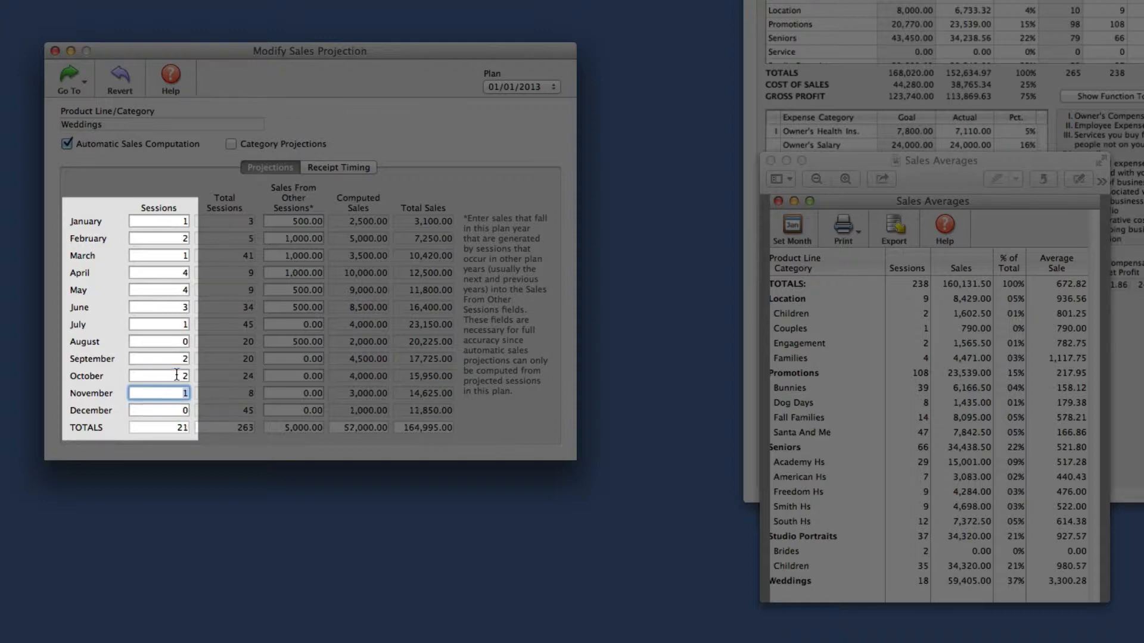
Set the Weddings projected sessions to 2 for April and 3 for October.
{"action": "left_click", "coordinate": [176, 273]}
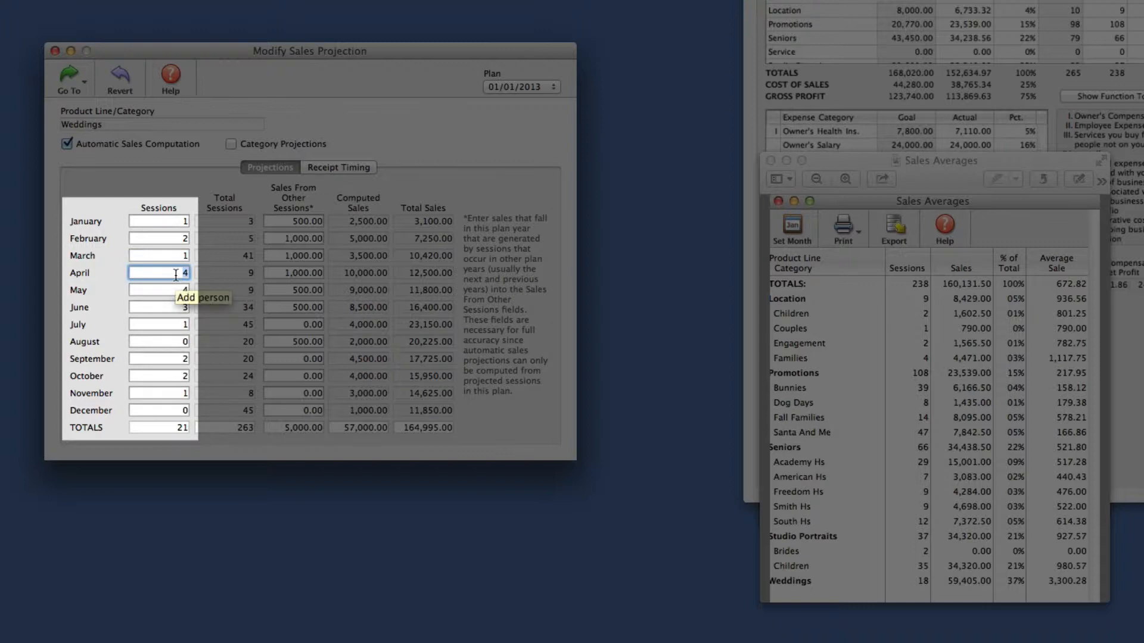
{"action": "type", "text": "2"}
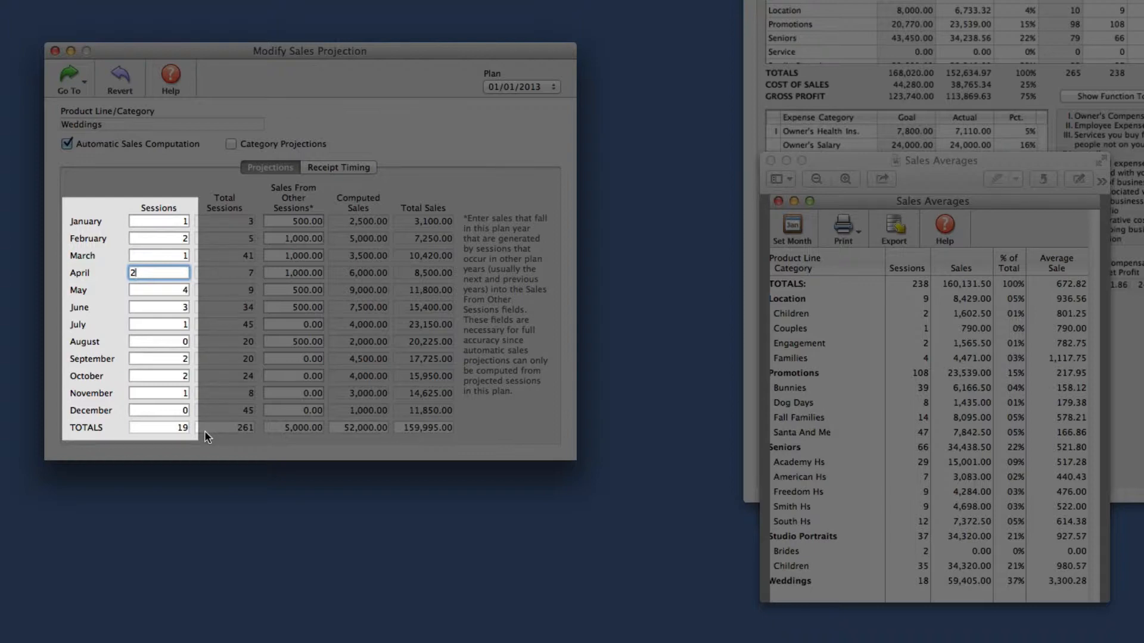
{"action": "left_click", "coordinate": [170, 376]}
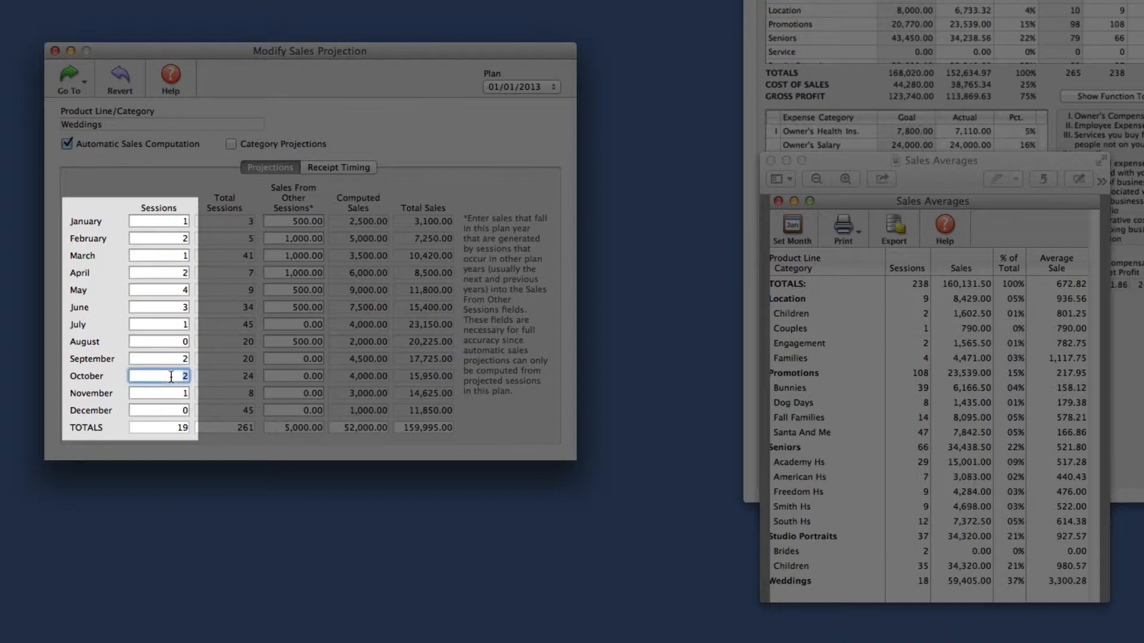
{"action": "type", "text": "3"}
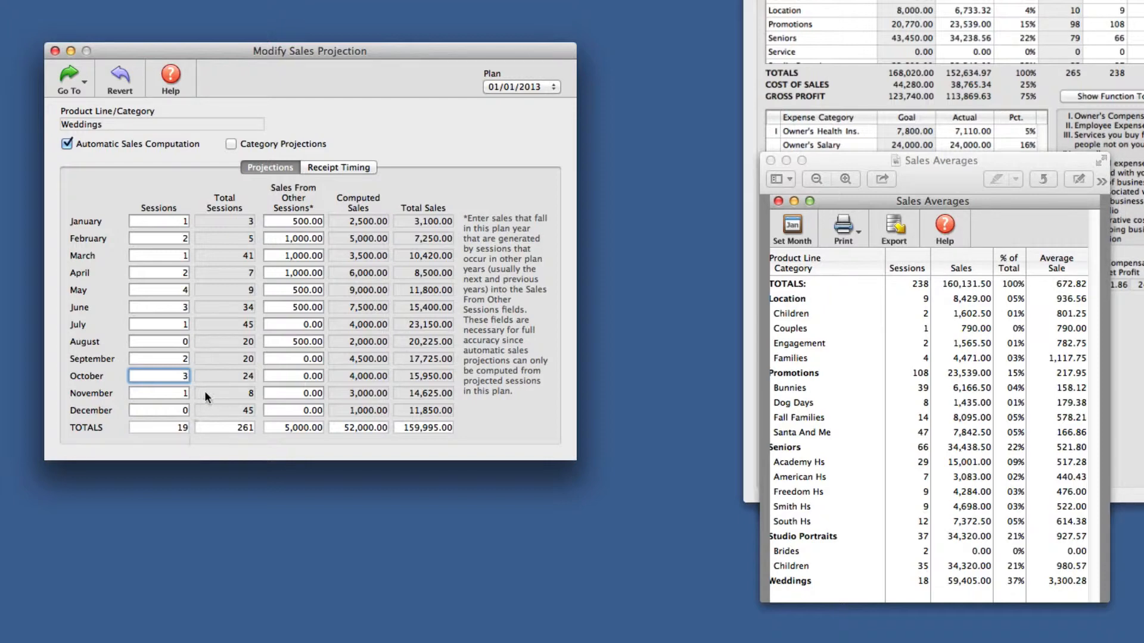
For Studio Portraits/Children, set the average receipts for 1 month after a session to 500 and return to its projections.
{"action": "left_click", "coordinate": [75, 81]}
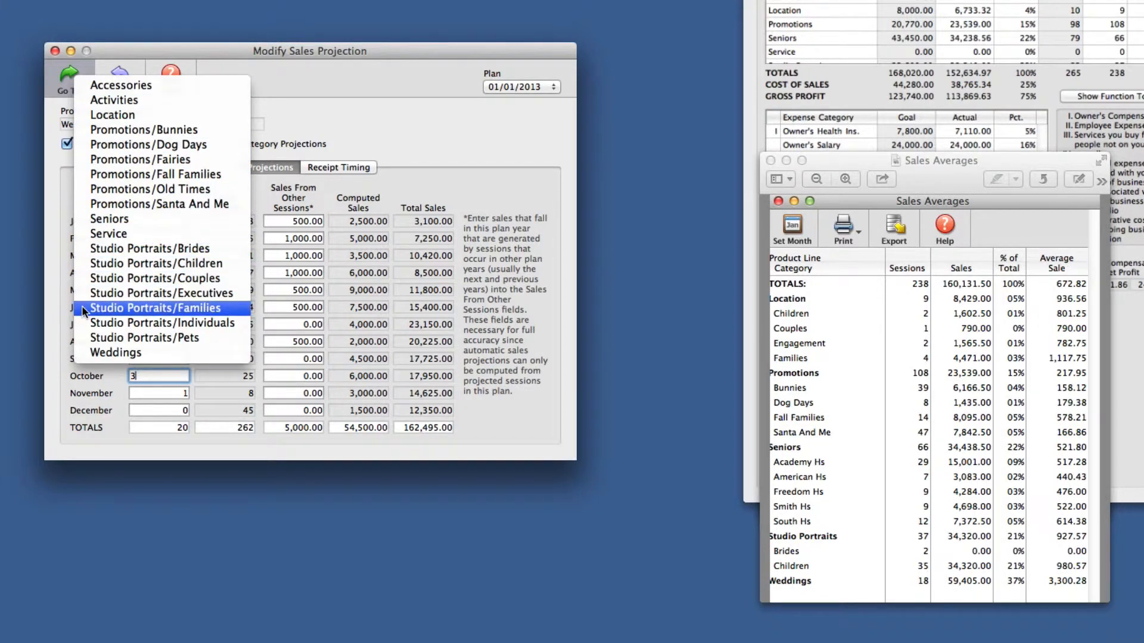
{"action": "left_click", "coordinate": [90, 268]}
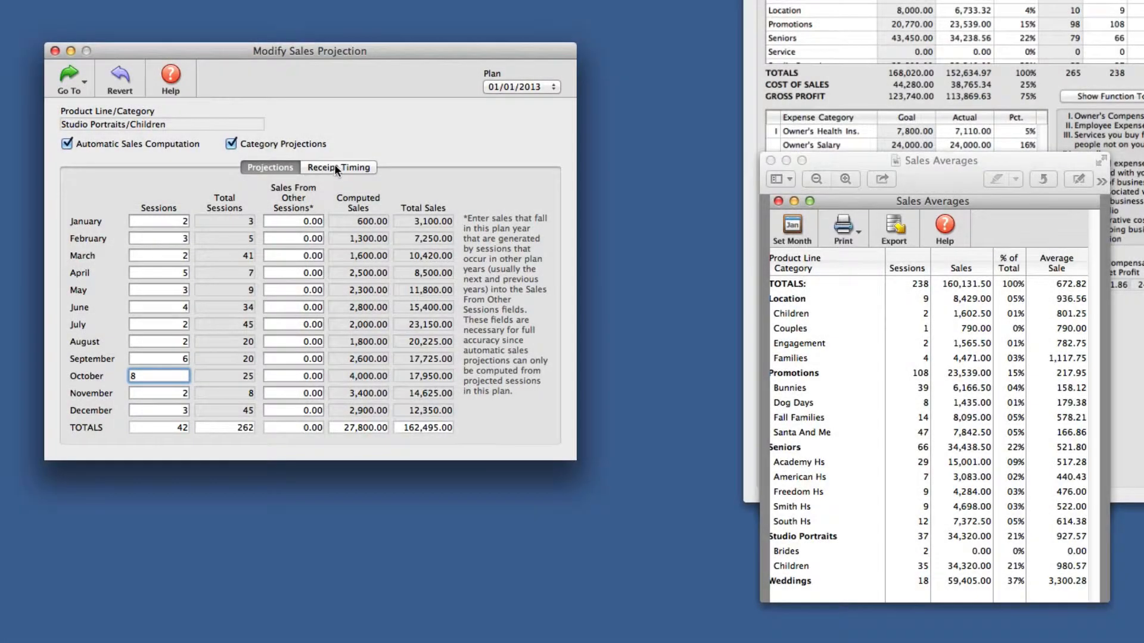
{"action": "left_click", "coordinate": [335, 167]}
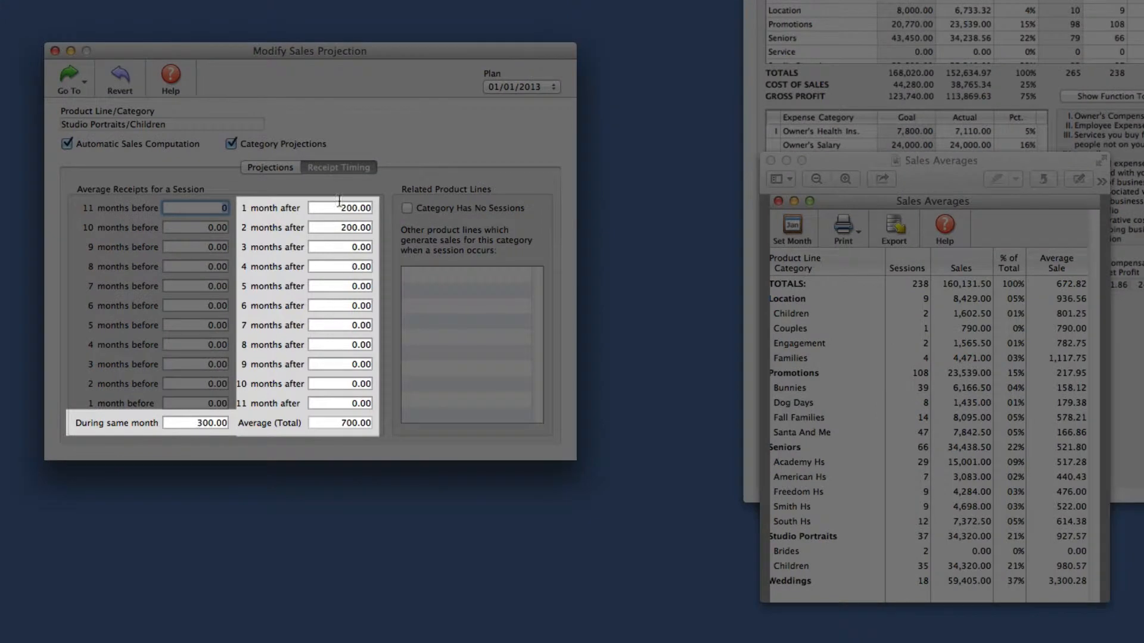
{"action": "left_click", "coordinate": [332, 206]}
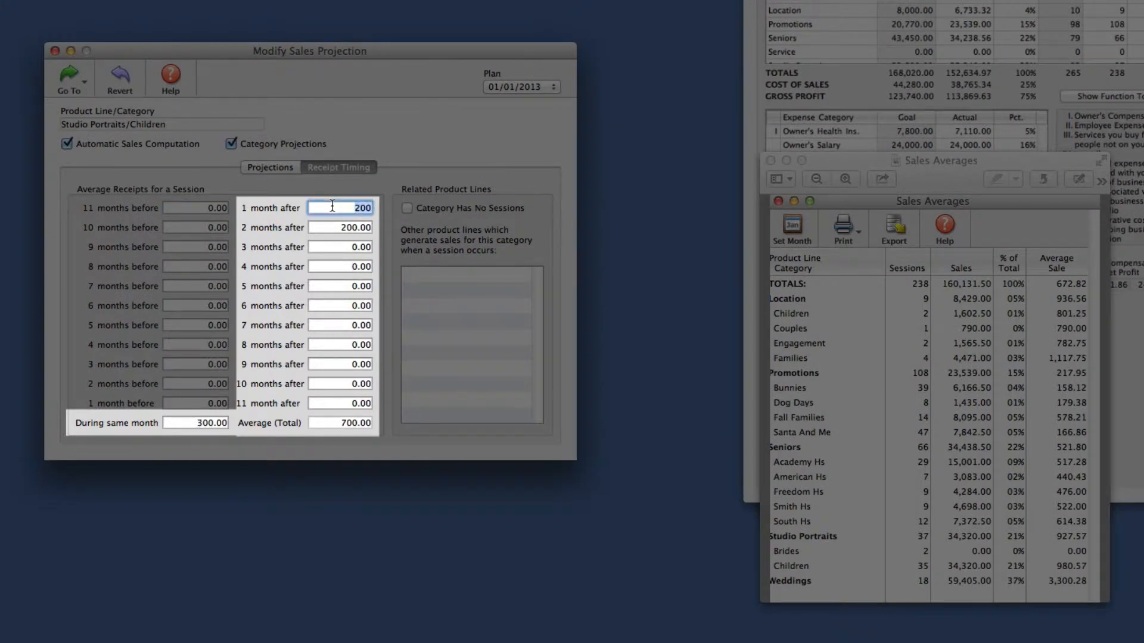
{"action": "key", "text": "BackSpace"}
{"action": "type", "text": "500"}
{"action": "key", "text": "Tab"}
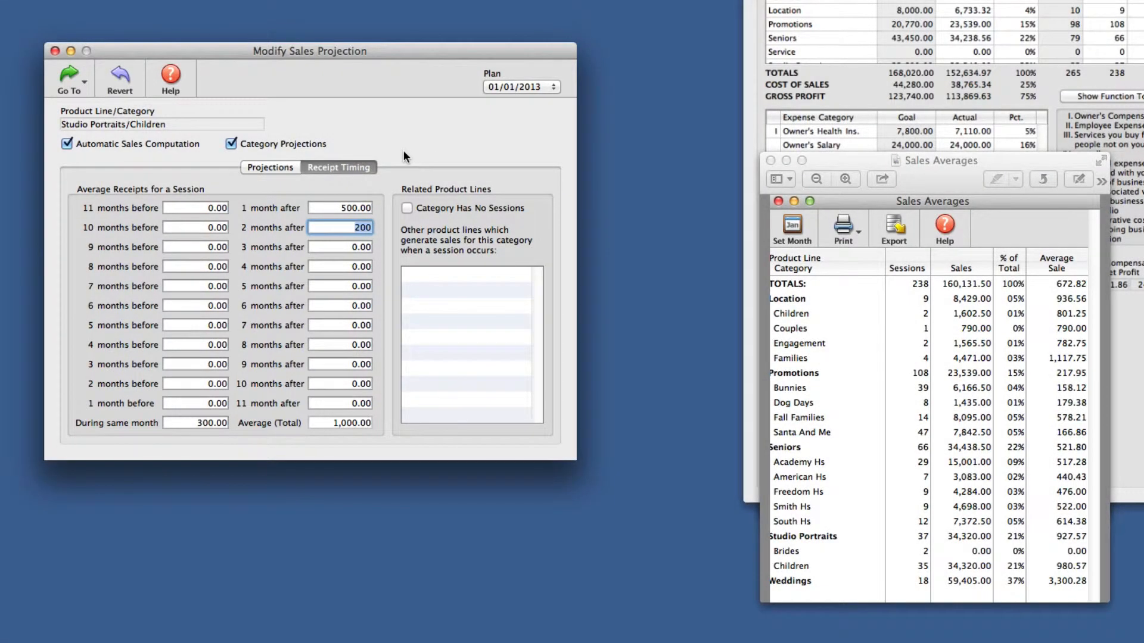
{"action": "left_click", "coordinate": [257, 170]}
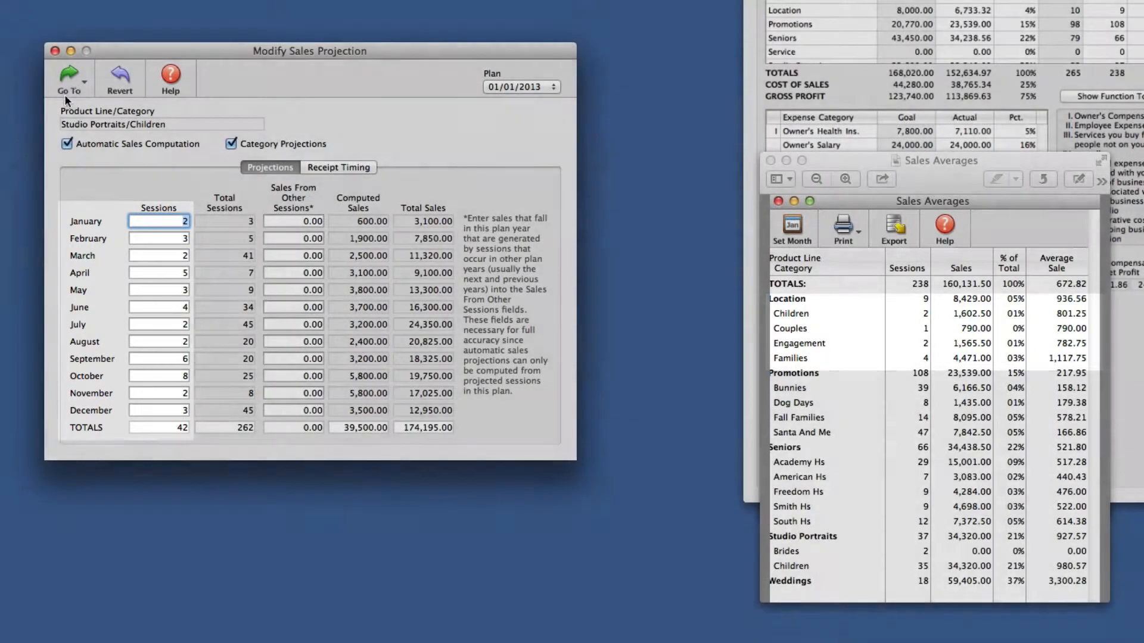
Examine the Location projection and the Promotions/Fall Families projection with its receipt timing against the Sales Averages report.
{"action": "left_click", "coordinate": [75, 85]}
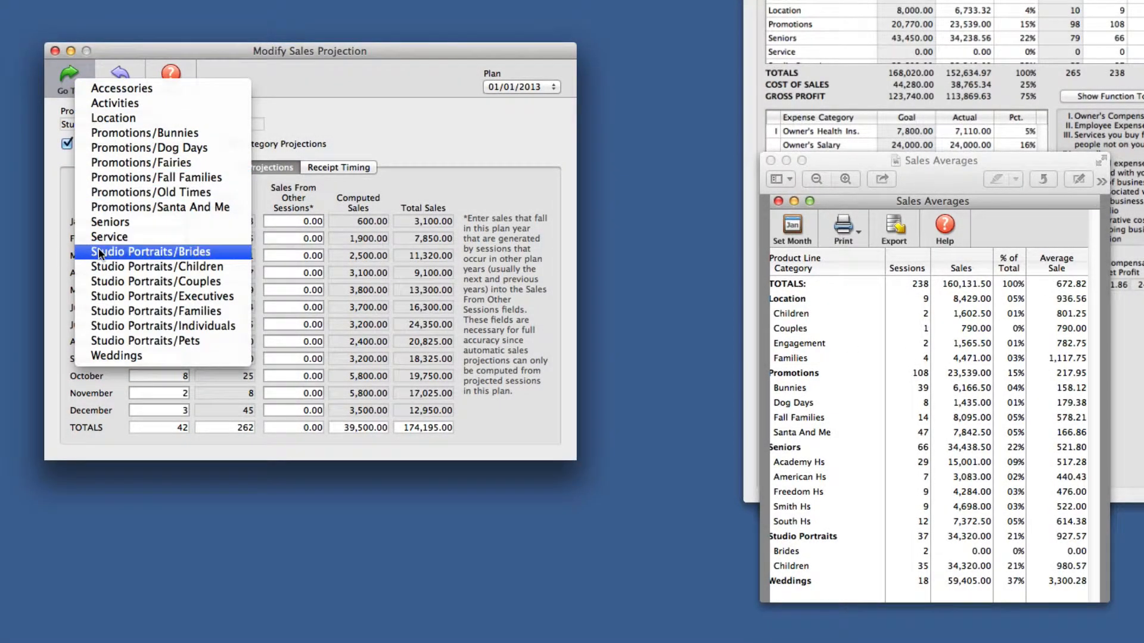
{"action": "left_click", "coordinate": [120, 118]}
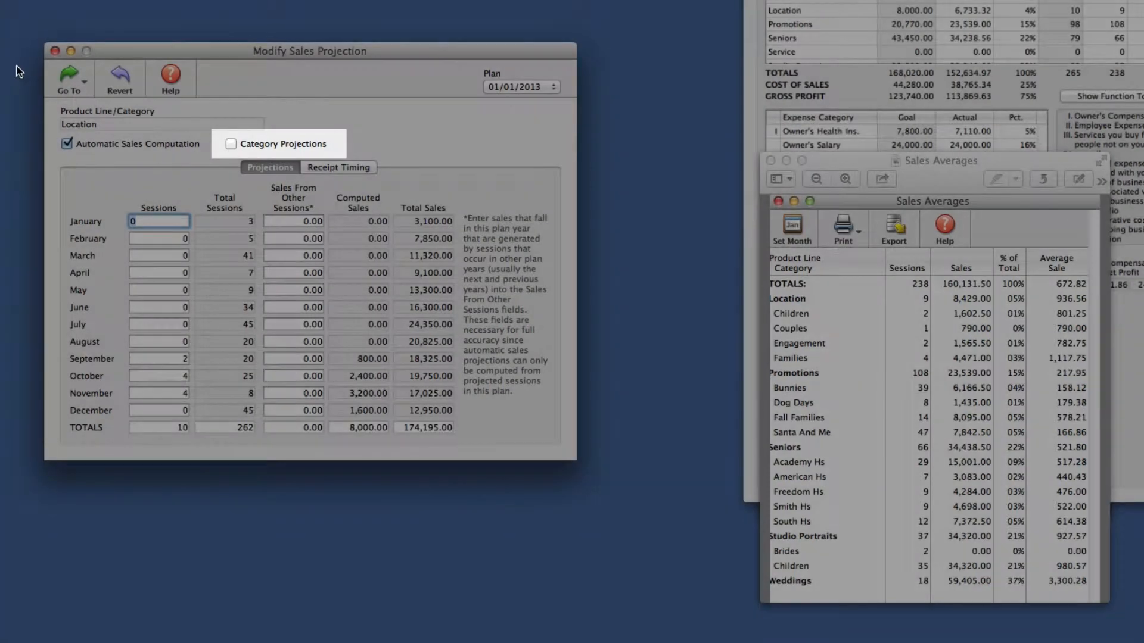
{"action": "left_click", "coordinate": [67, 75]}
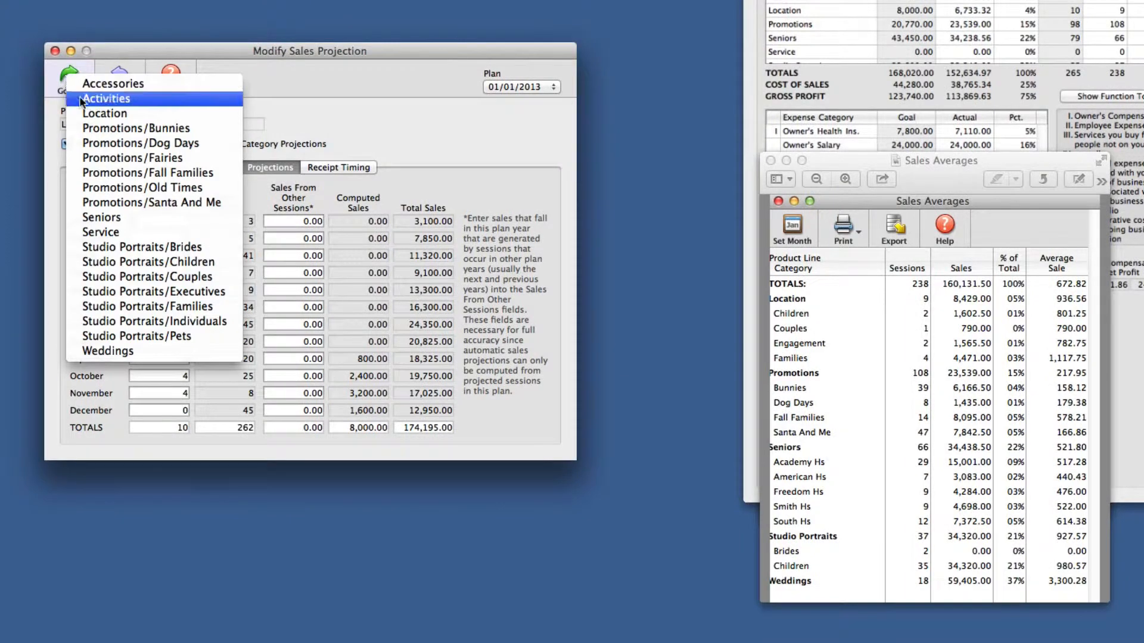
{"action": "left_click", "coordinate": [94, 169]}
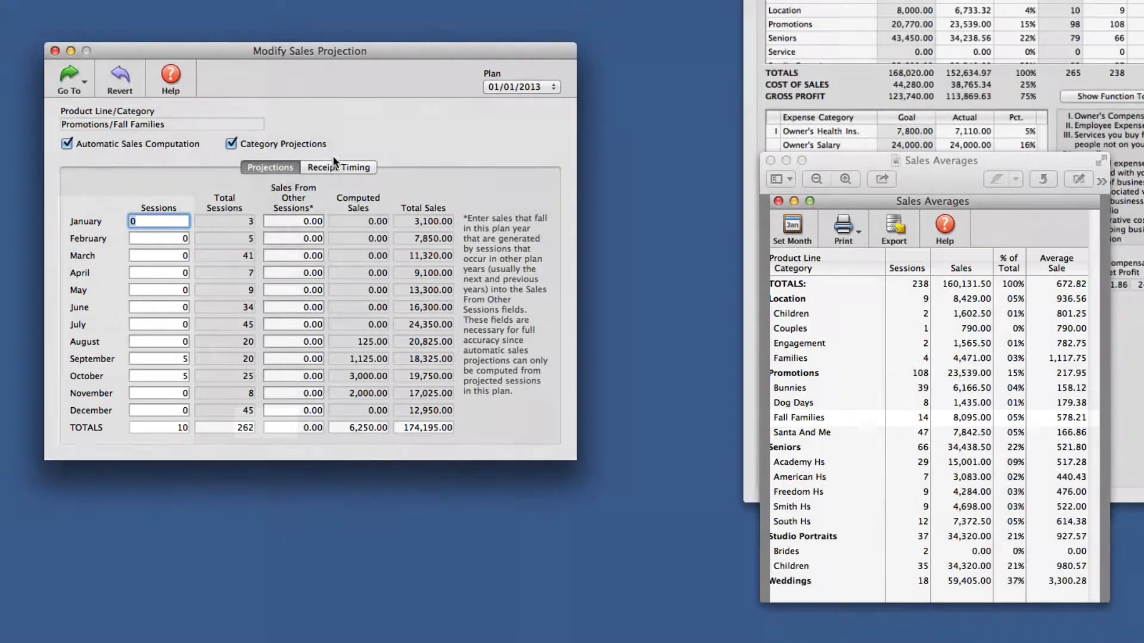
{"action": "left_click", "coordinate": [337, 166]}
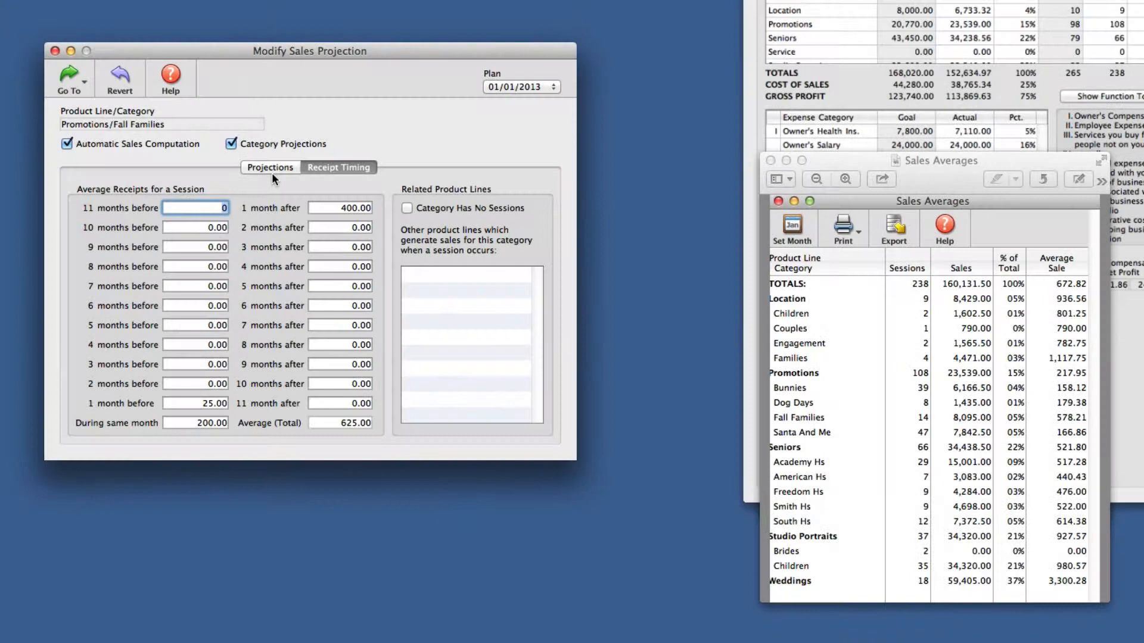
{"action": "left_click", "coordinate": [269, 166]}
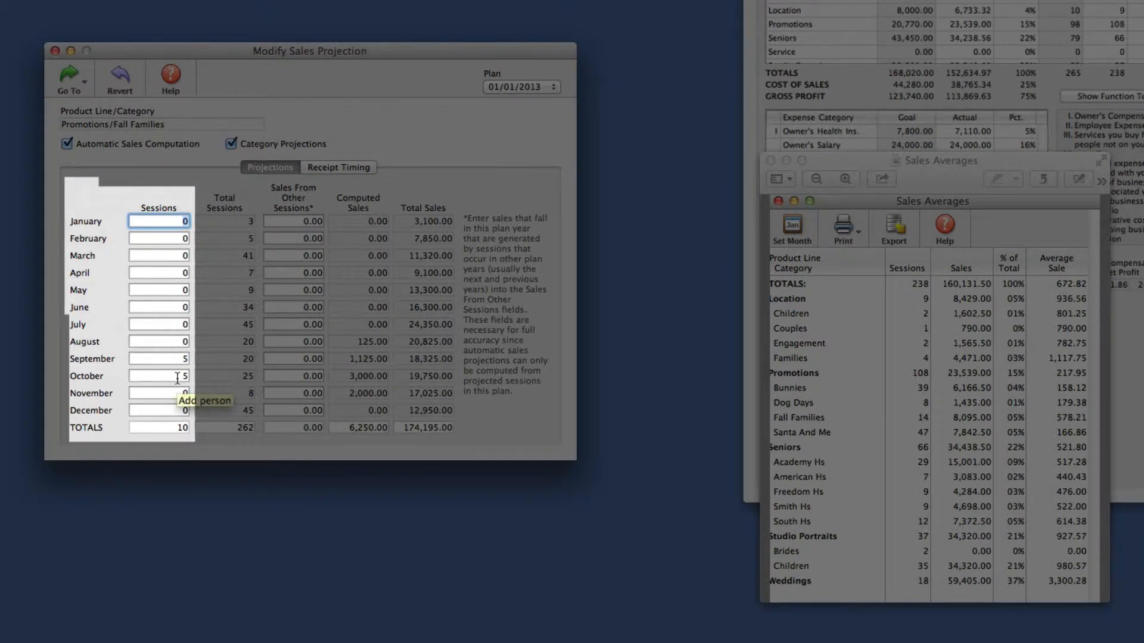
Set the Promotions/Fall Families projected sessions to 7 for October and 9 for September.
{"action": "left_click", "coordinate": [177, 377]}
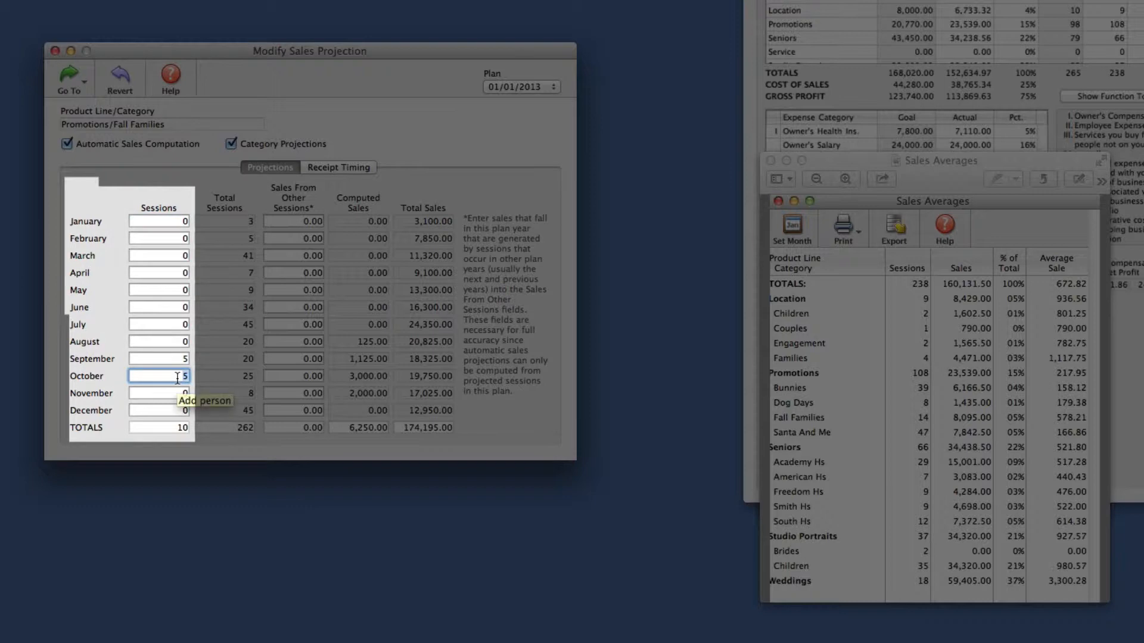
{"action": "type", "text": "7"}
{"action": "key", "text": "Tab"}
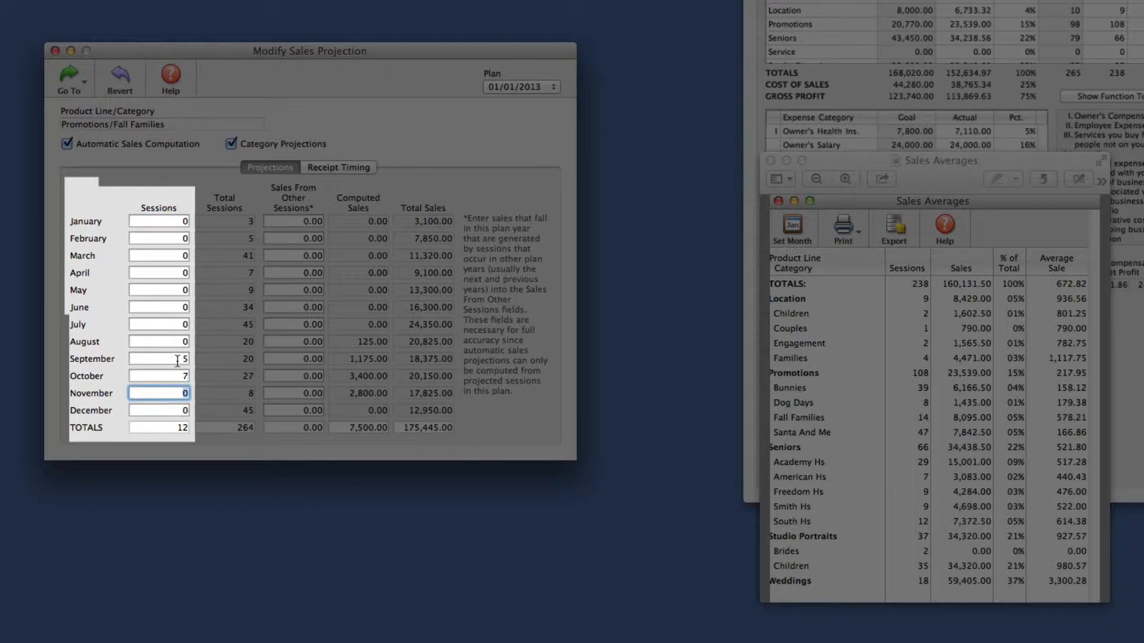
{"action": "left_click", "coordinate": [177, 361]}
{"action": "type", "text": "9"}
{"action": "key", "text": "Tab"}
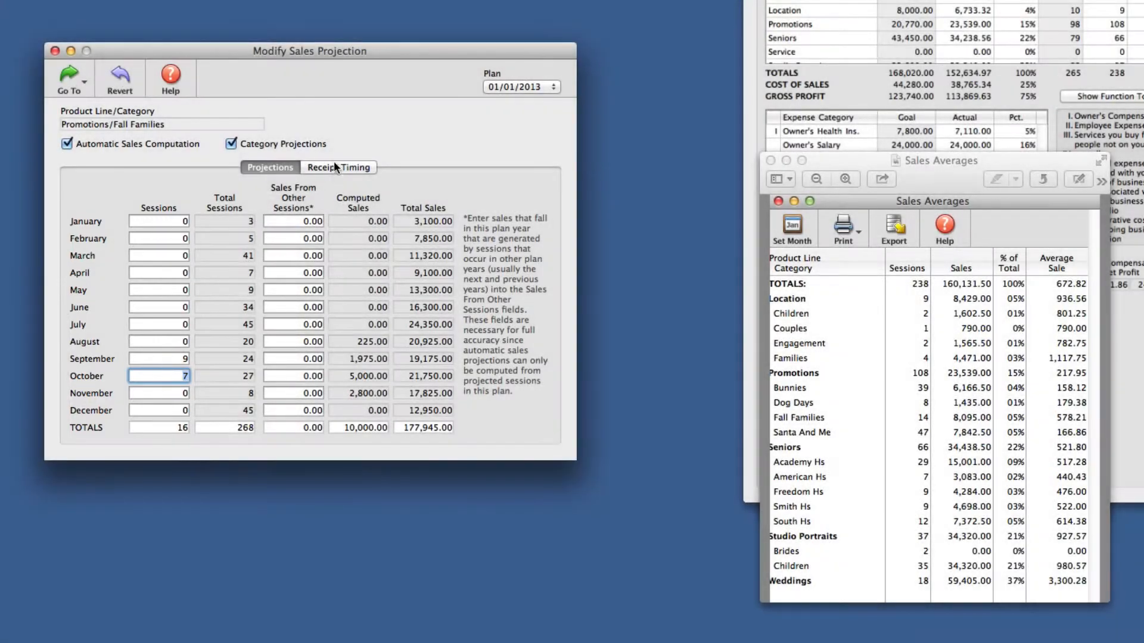
Set the Promotions/Fall Families average receipts during the same month as the session to 500.
{"action": "left_click", "coordinate": [331, 165]}
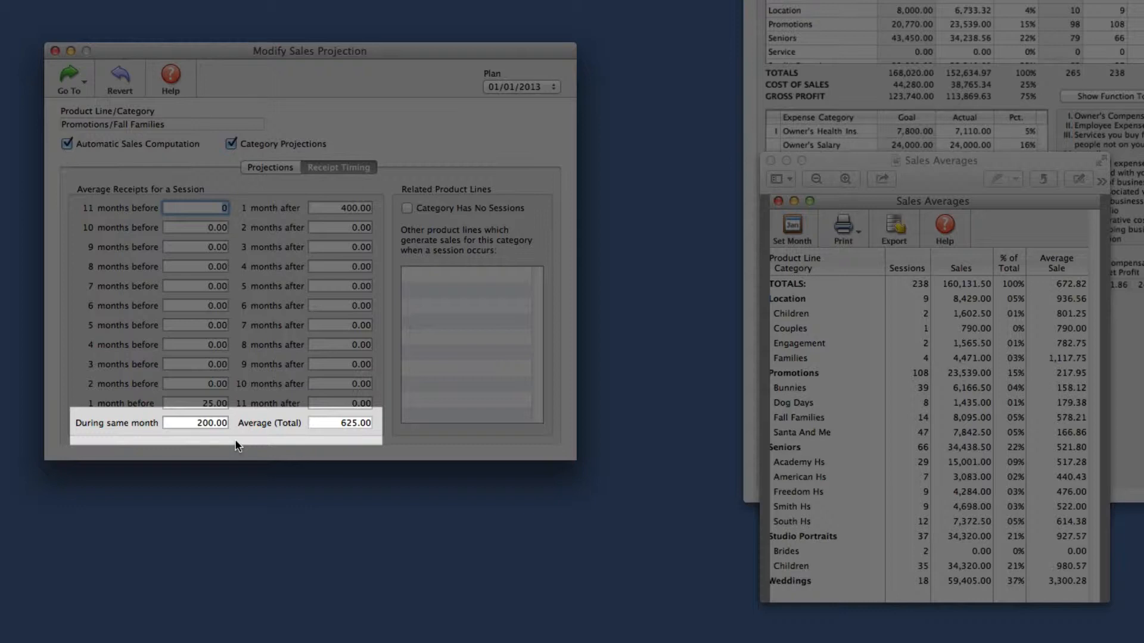
{"action": "left_click", "coordinate": [181, 423]}
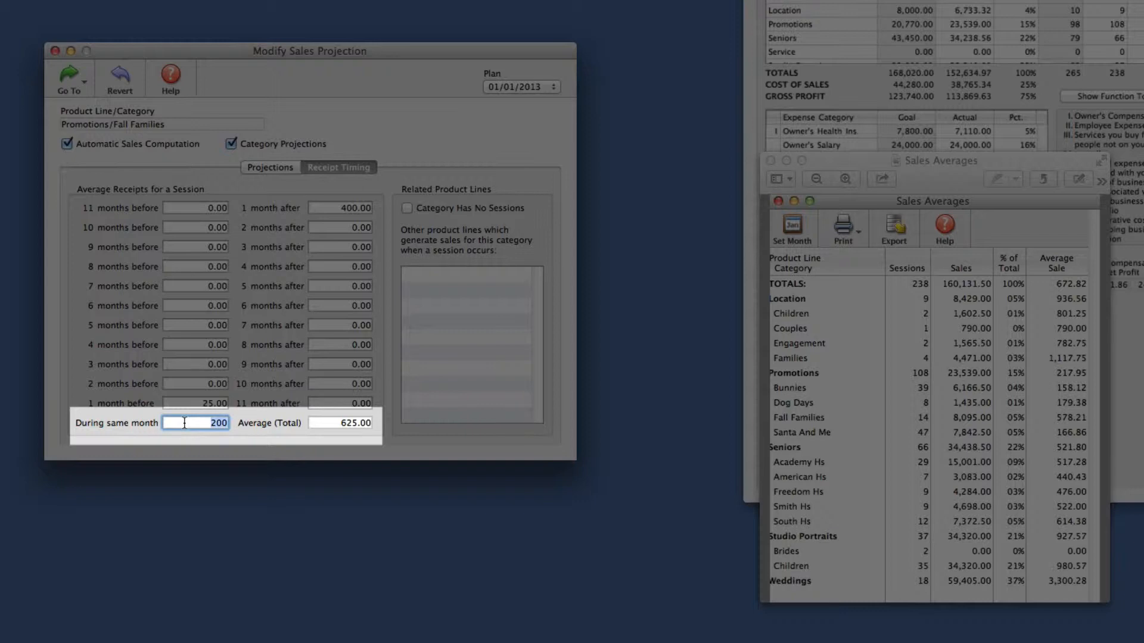
{"action": "type", "text": "500"}
{"action": "key", "text": "Tab"}
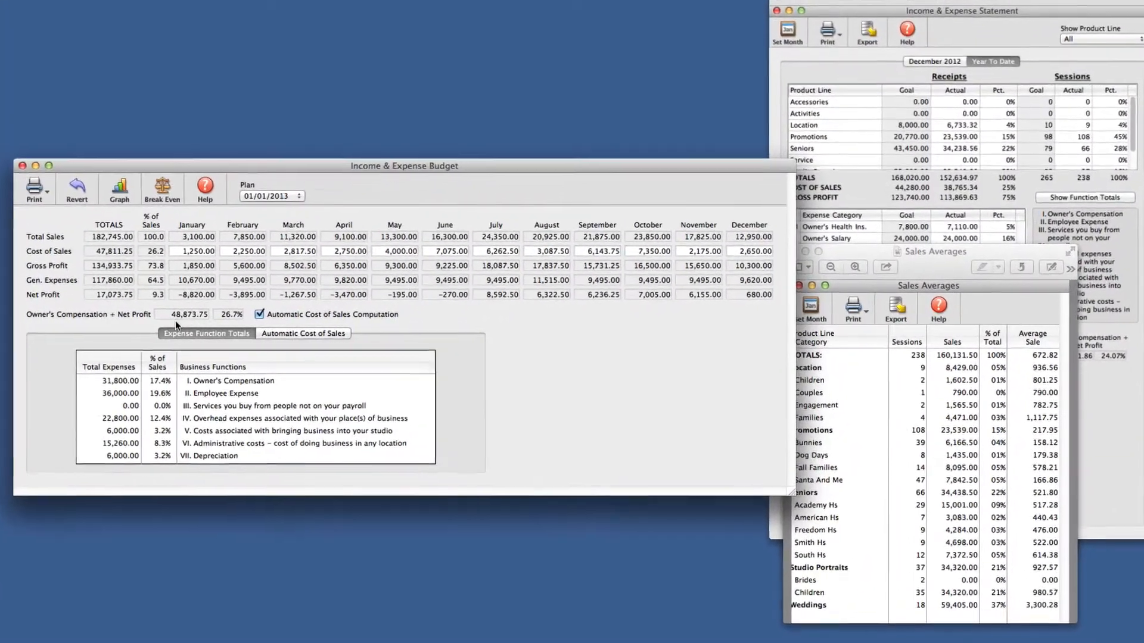
Compare the 2013 Income & Expense Budget with the Income & Expense Statement and open the plan's Expense Budget.
{"action": "left_click", "coordinate": [1124, 405]}
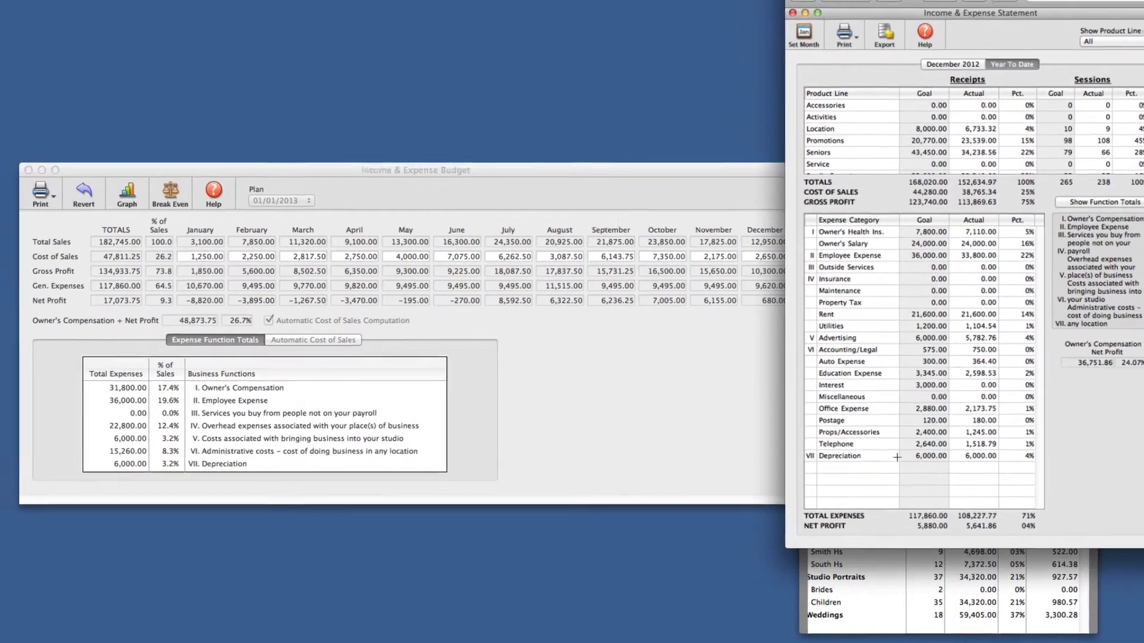
{"action": "left_click", "coordinate": [627, 375]}
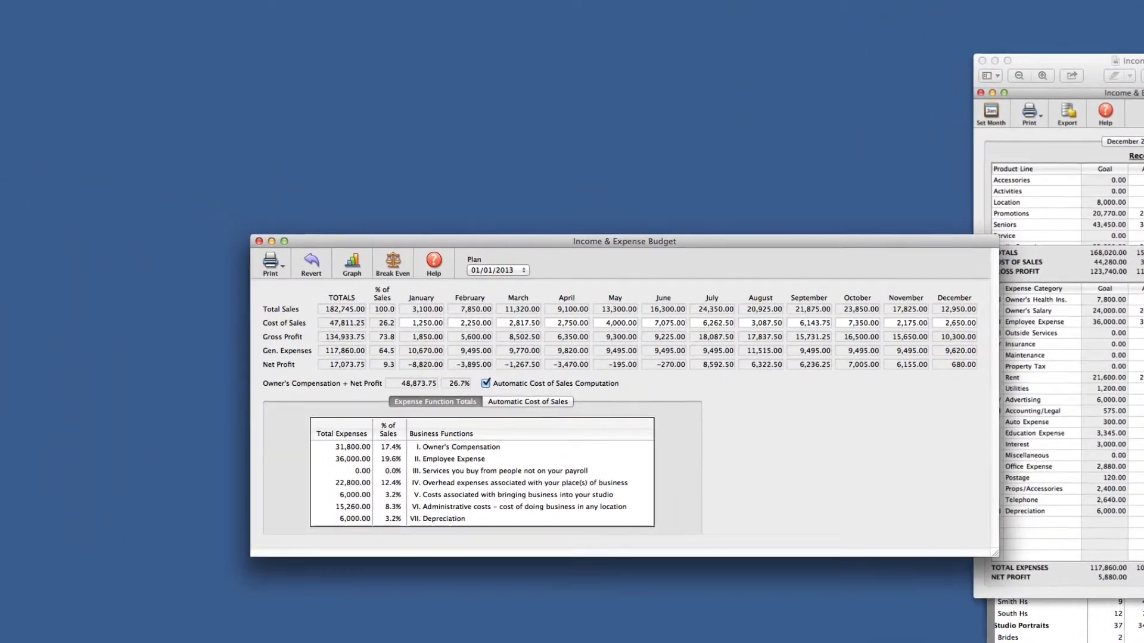
{"action": "left_click", "coordinate": [359, 7]}
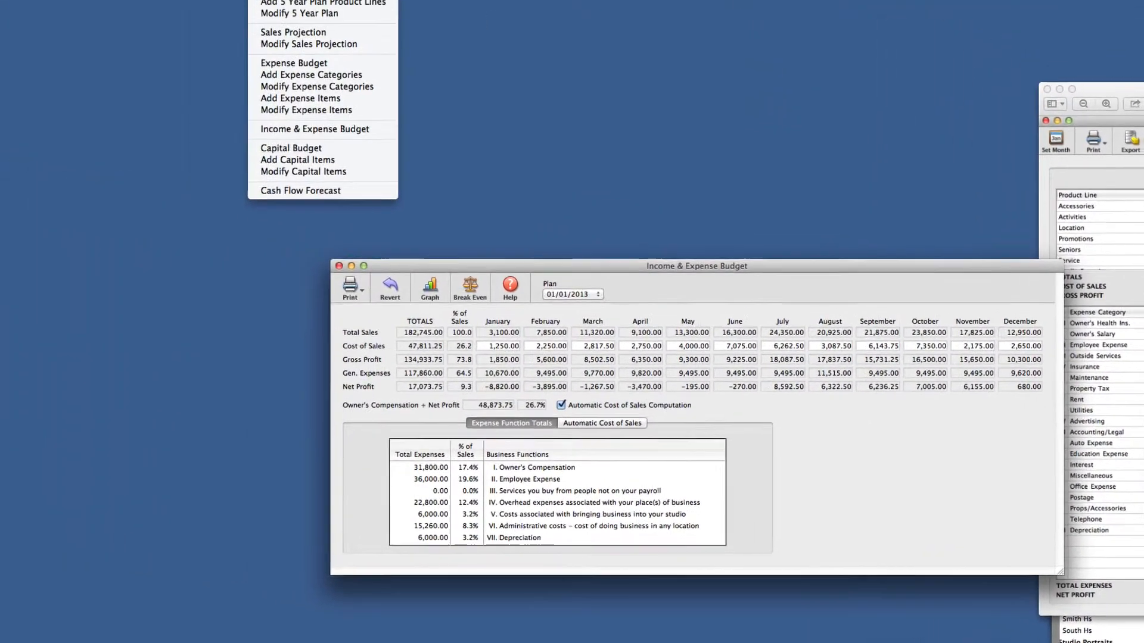
{"action": "left_click", "coordinate": [363, 94]}
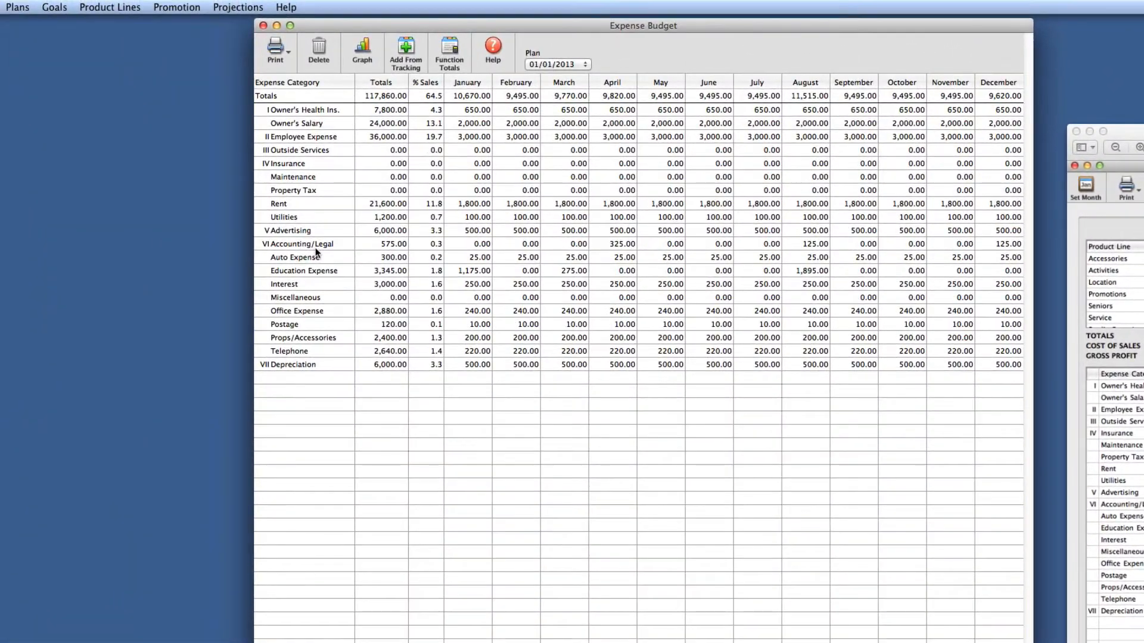
Open the Accounting fees item of the Accounting/Legal category and set its amounts to 275 for August and 150 for December.
{"action": "left_click", "coordinate": [320, 245]}
{"action": "double_click", "coordinate": [321, 246]}
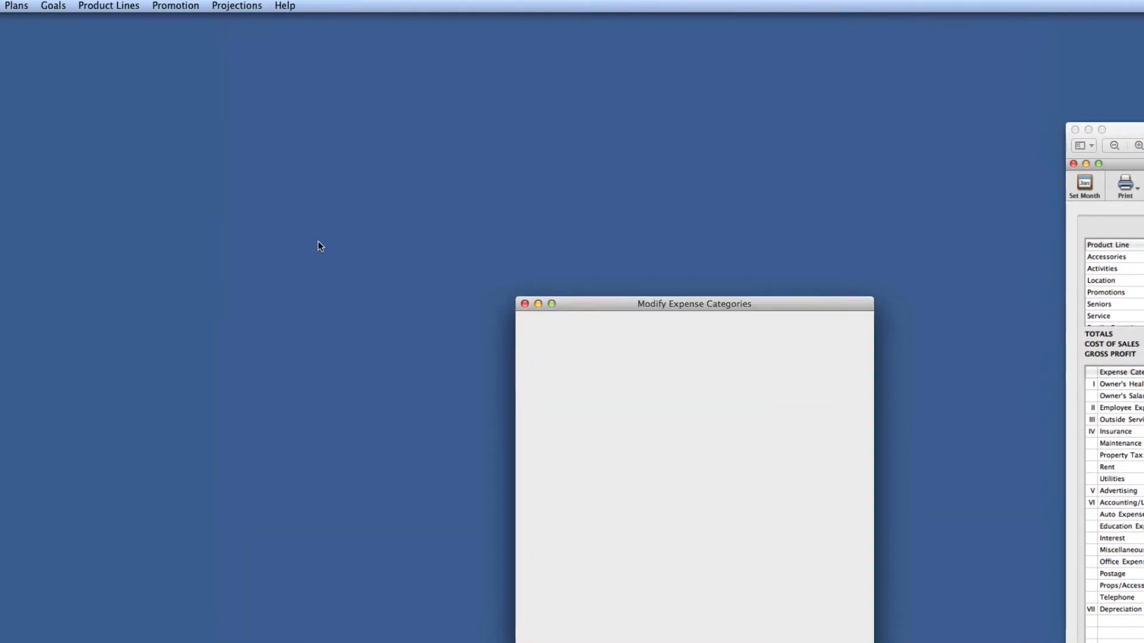
{"action": "left_click", "coordinate": [673, 351]}
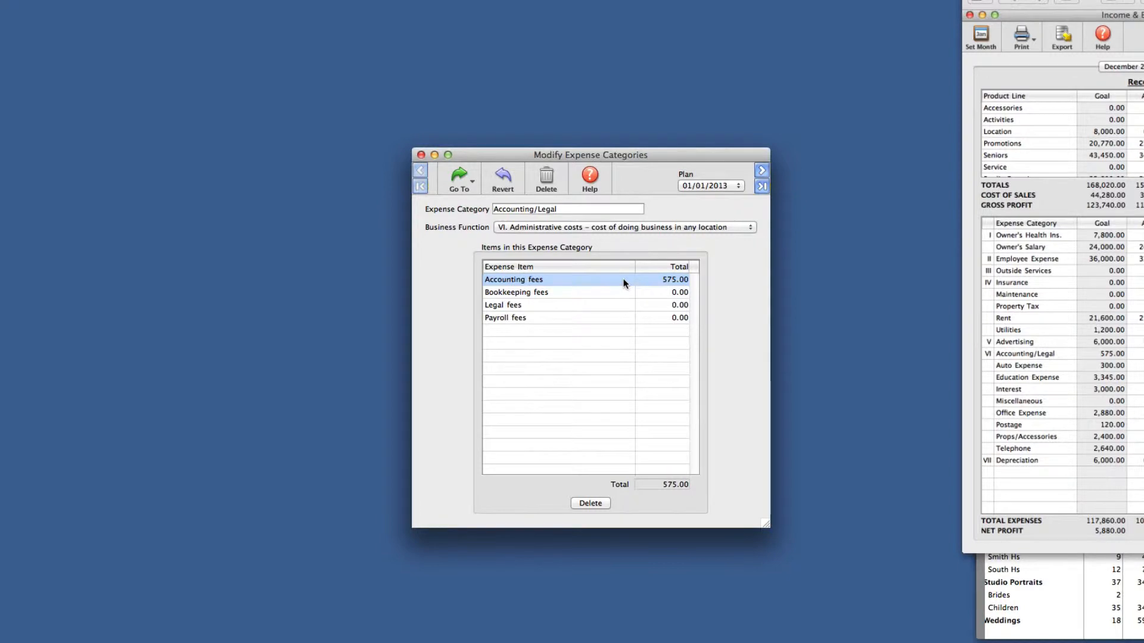
{"action": "double_click", "coordinate": [624, 282]}
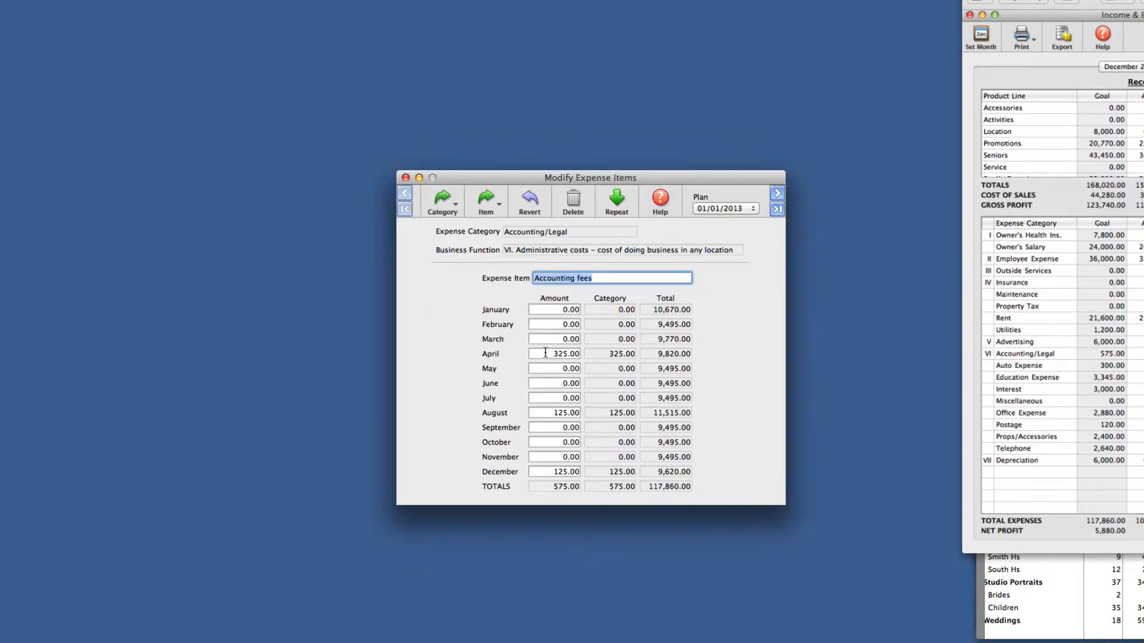
{"action": "left_click", "coordinate": [566, 412]}
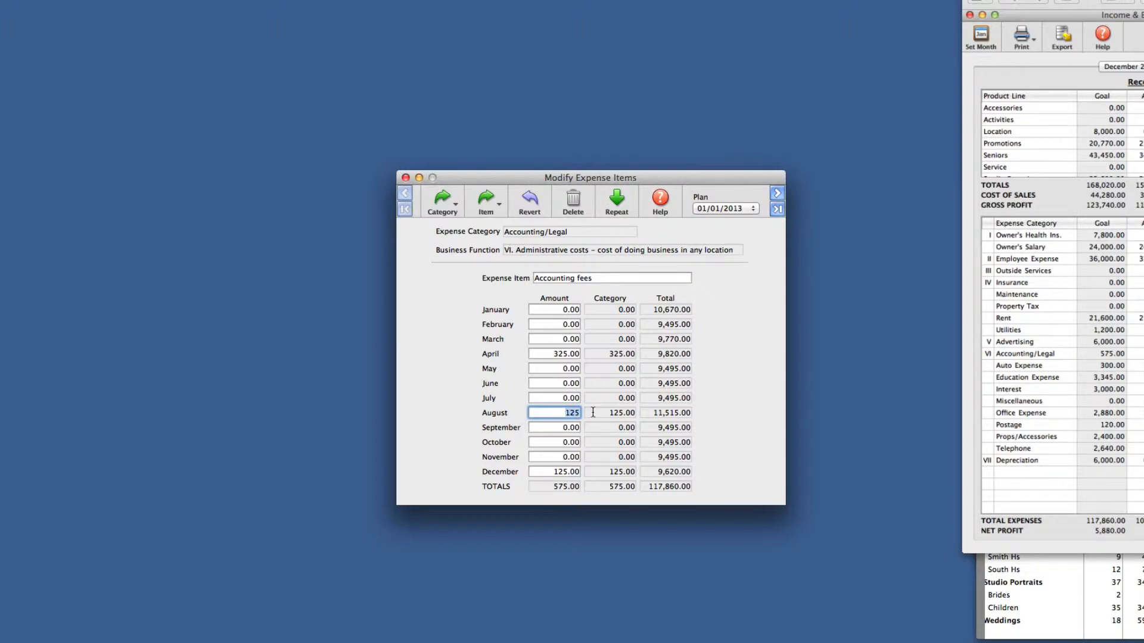
{"action": "type", "text": "275"}
{"action": "key", "text": "Tab"}
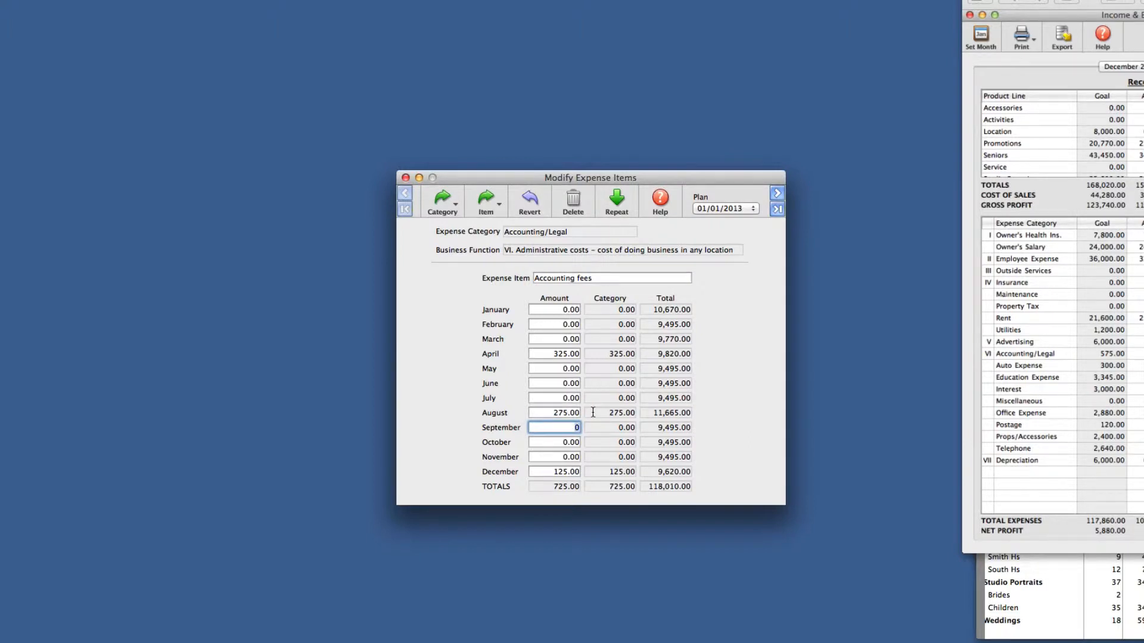
{"action": "left_click", "coordinate": [559, 472]}
{"action": "type", "text": "150"}
{"action": "key", "text": "Tab"}
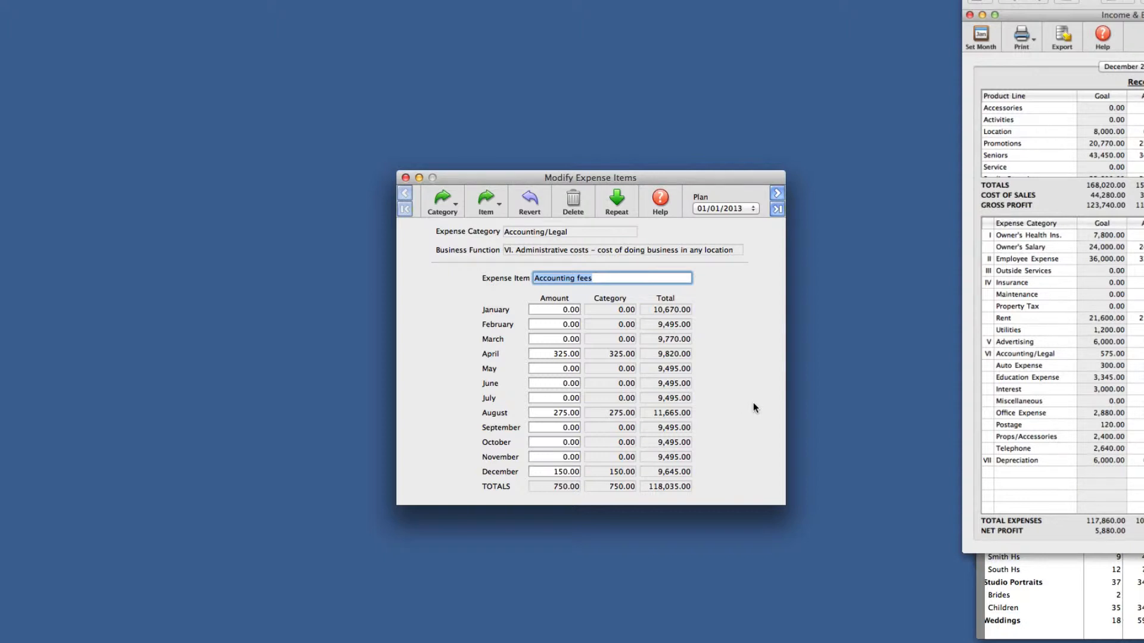
Switch to the Education Expense category and view the monthly amounts of its Education travel costs item.
{"action": "left_click", "coordinate": [448, 200]}
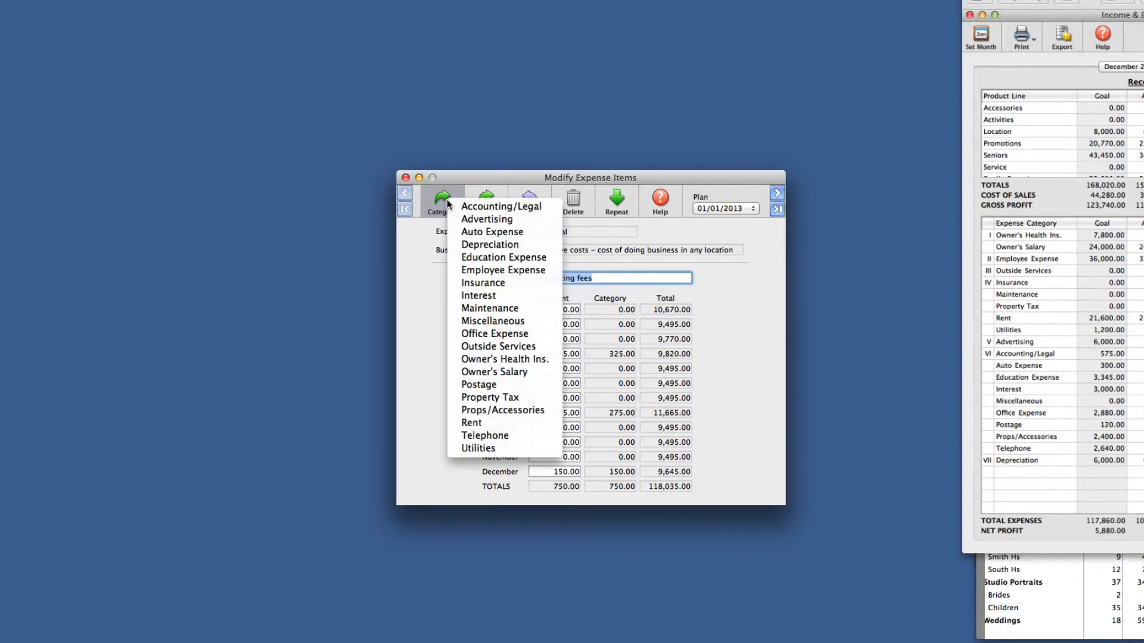
{"action": "left_click", "coordinate": [470, 260]}
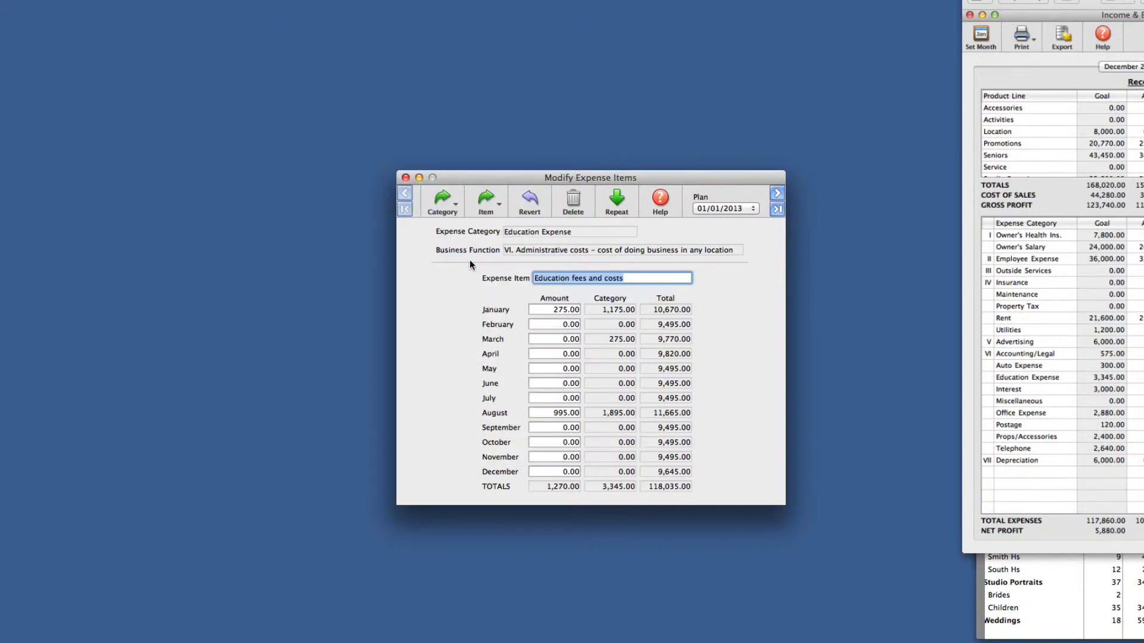
{"action": "left_click", "coordinate": [503, 203]}
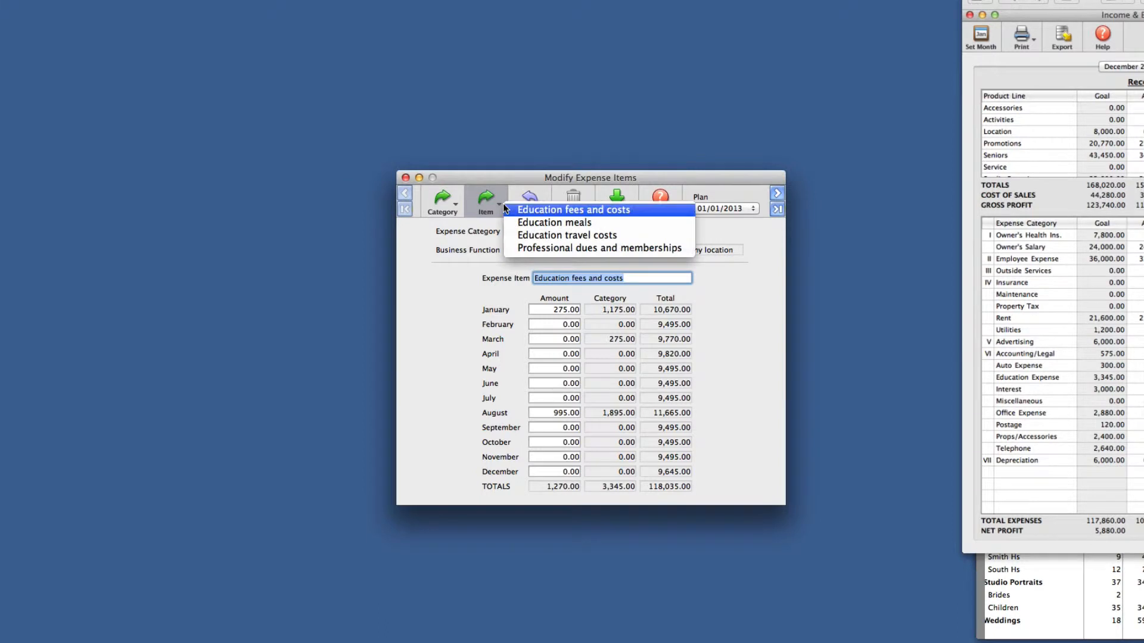
{"action": "left_click", "coordinate": [514, 235]}
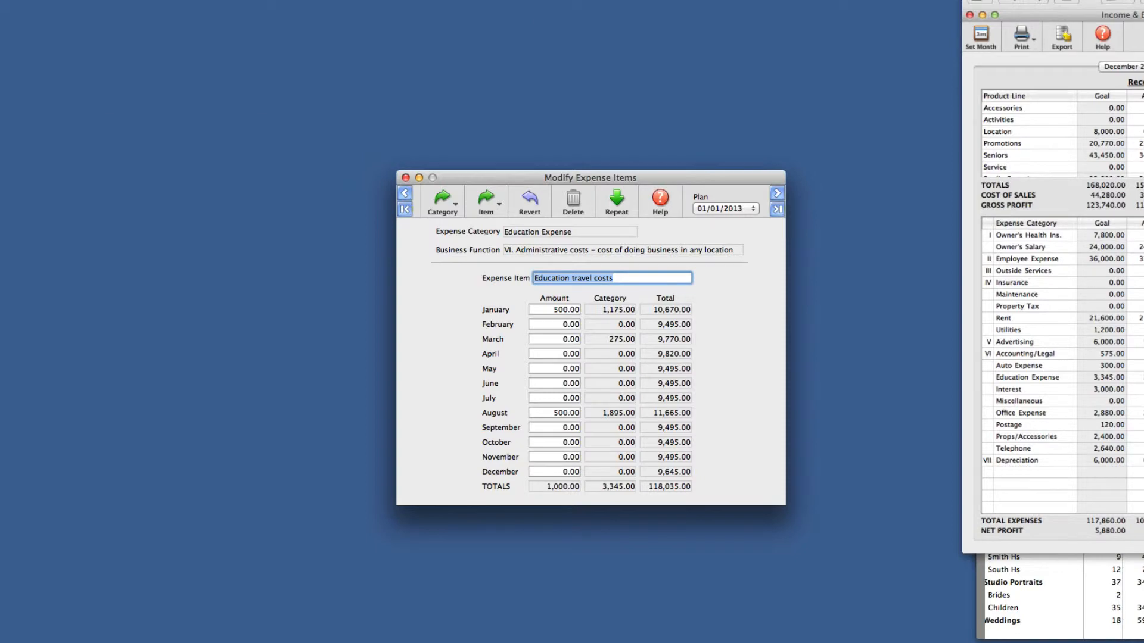
{"action": "left_click", "coordinate": [165, 1]}
{"action": "left_click", "coordinate": [166, 26]}
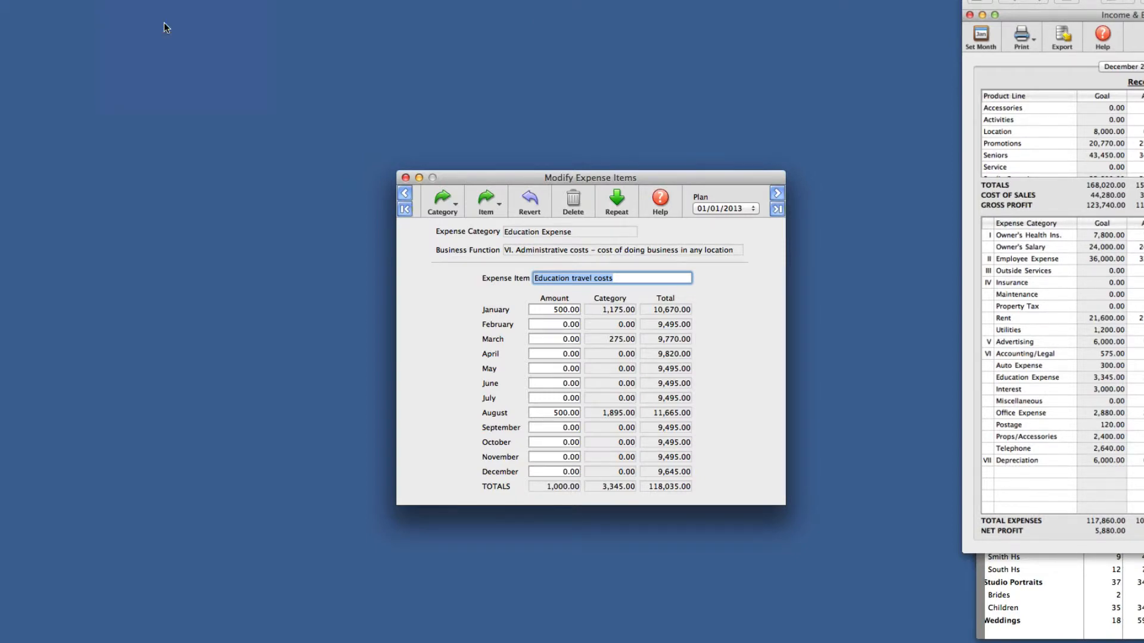